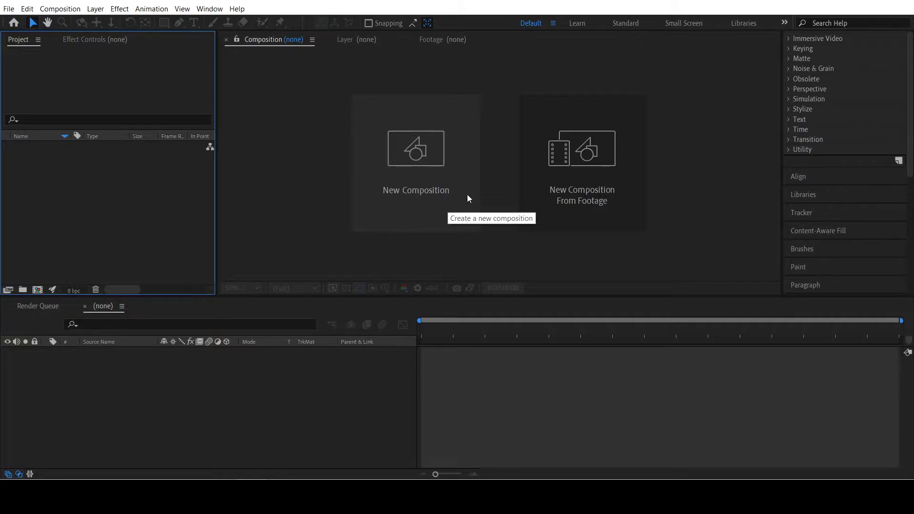
- Create a new 1920 x 1080 composition with a frame rate of 30 fps
{"action": "left_click", "coordinate": [418, 152]}
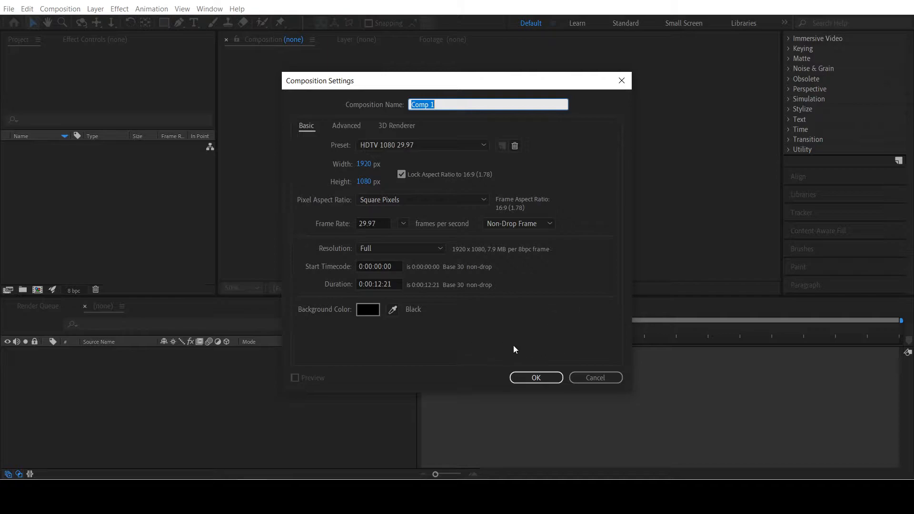
{"action": "left_click", "coordinate": [403, 224]}
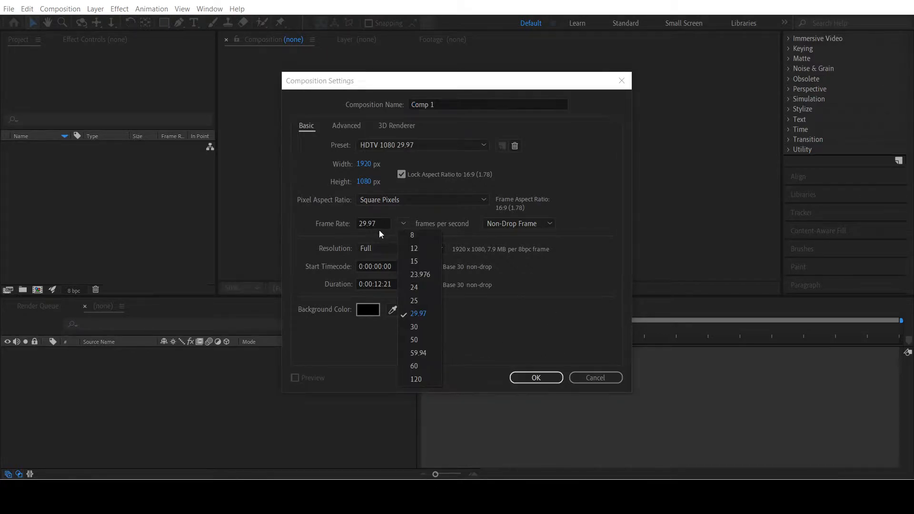
{"action": "left_click", "coordinate": [427, 327]}
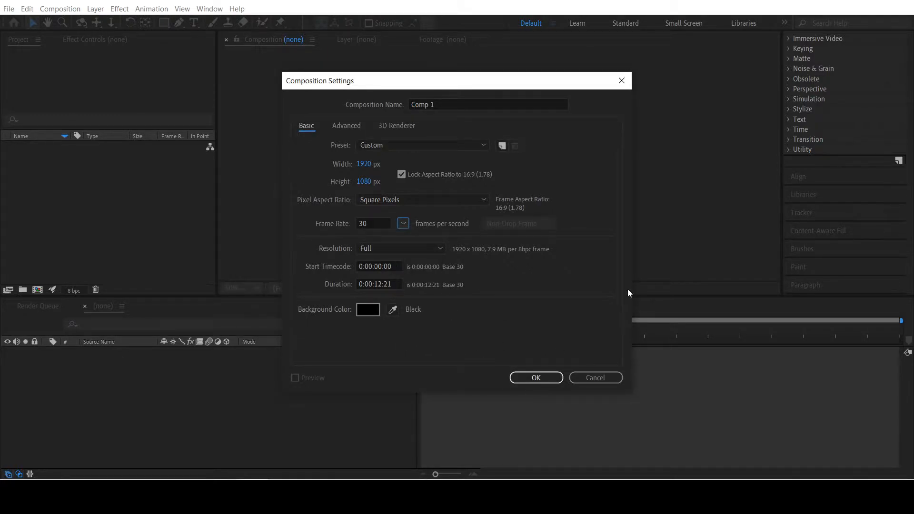
{"action": "left_click", "coordinate": [547, 375]}
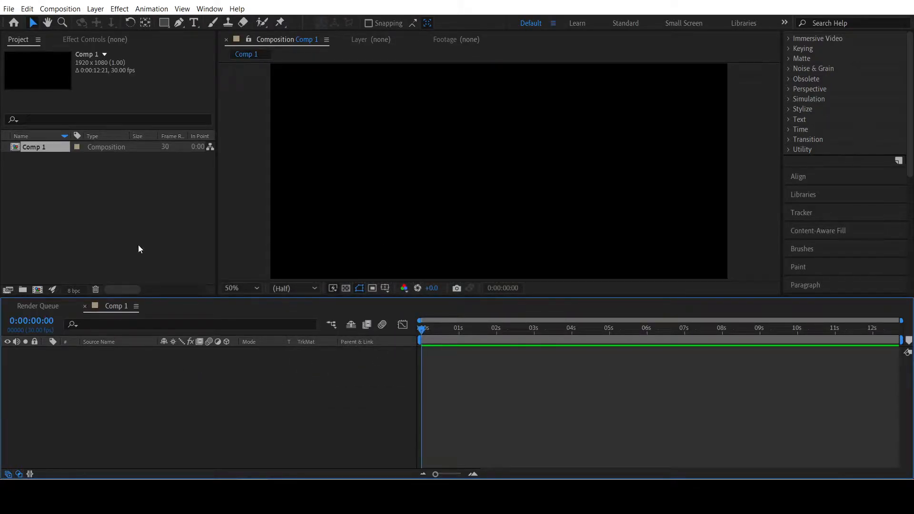
- Add a text layer reading "Liquid" to the composition
{"action": "left_click", "coordinate": [194, 23]}
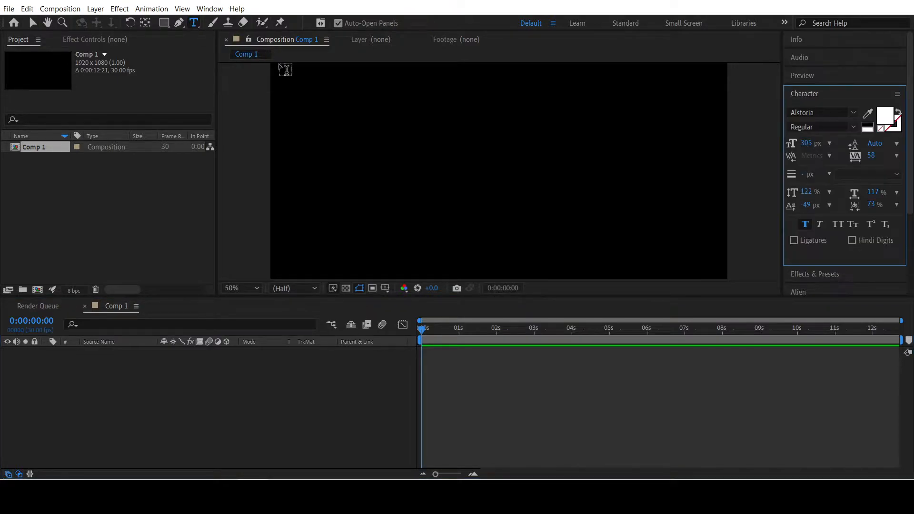
{"action": "left_click", "coordinate": [435, 178]}
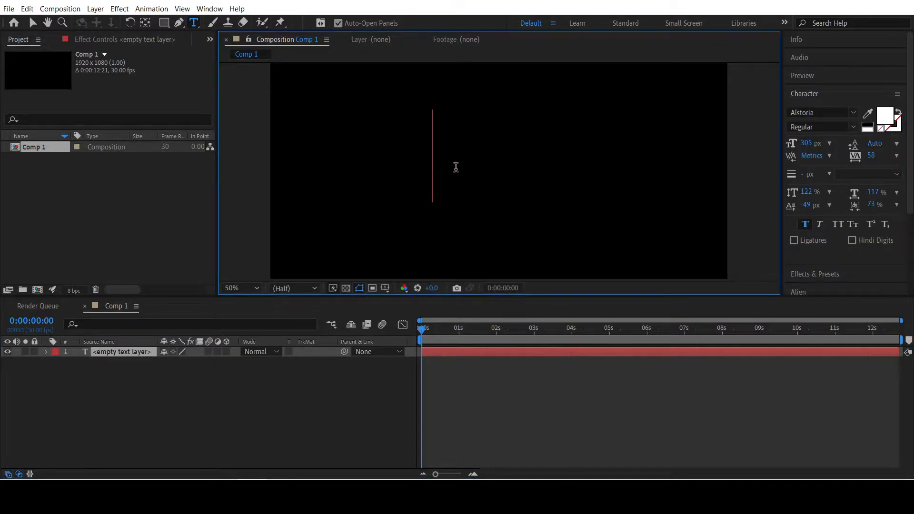
{"action": "type", "text": "Ll"}
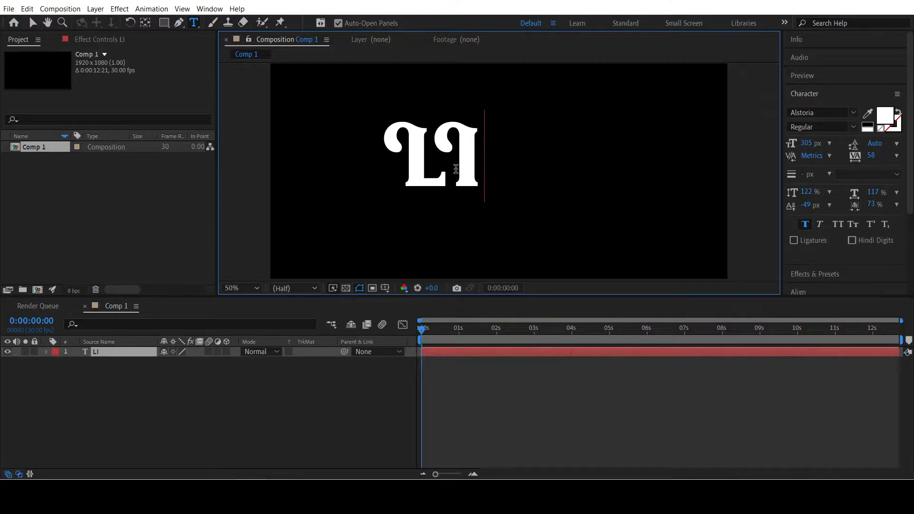
{"action": "key", "text": "BackSpace"}
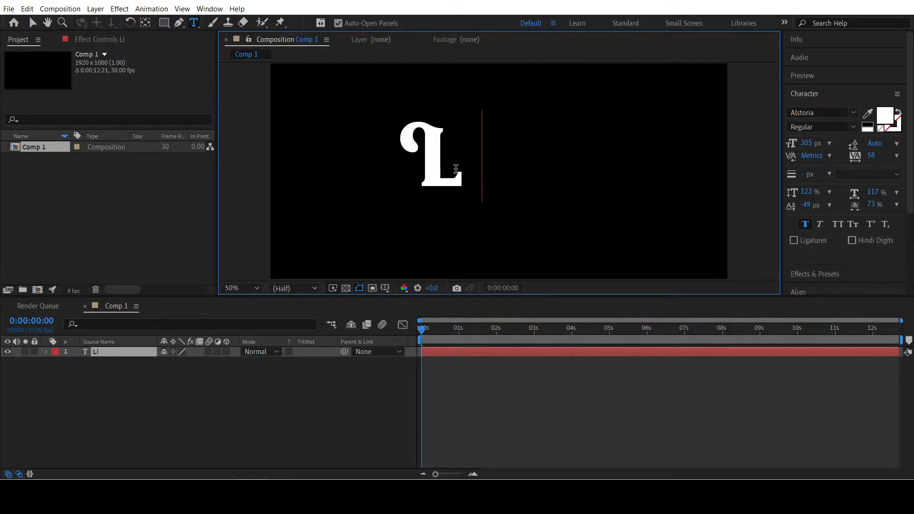
{"action": "type", "text": "iquid"}
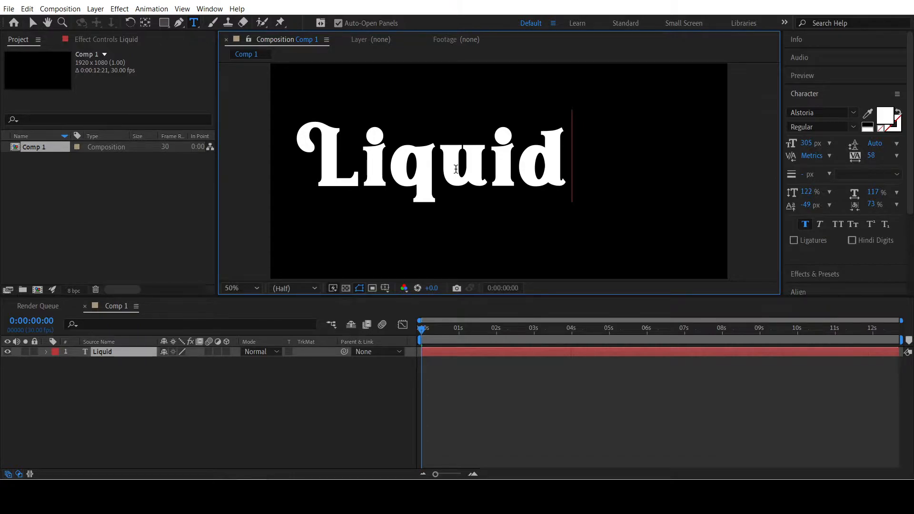
{"action": "double_click", "coordinate": [456, 169]}
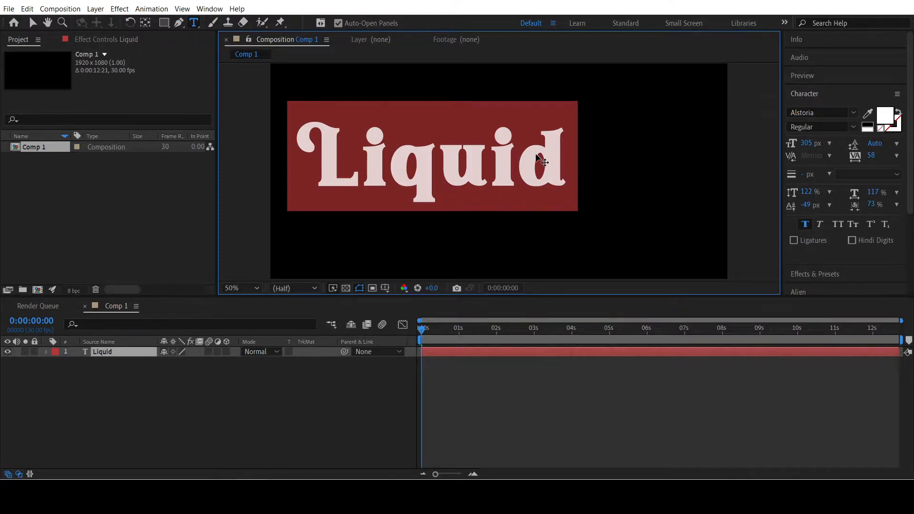
{"action": "key", "text": "Escape"}
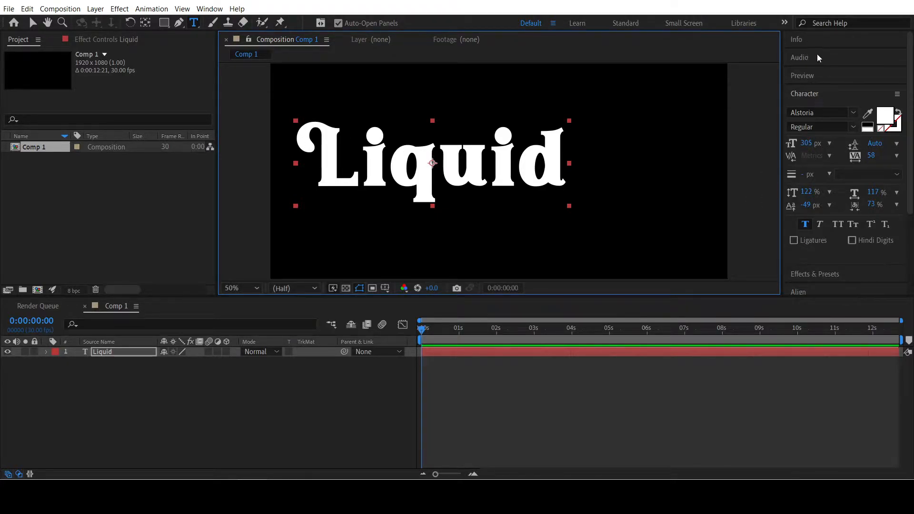
- Centre the Liquid text layer horizontally and vertically in the composition and deselect it
{"action": "left_click", "coordinate": [823, 95]}
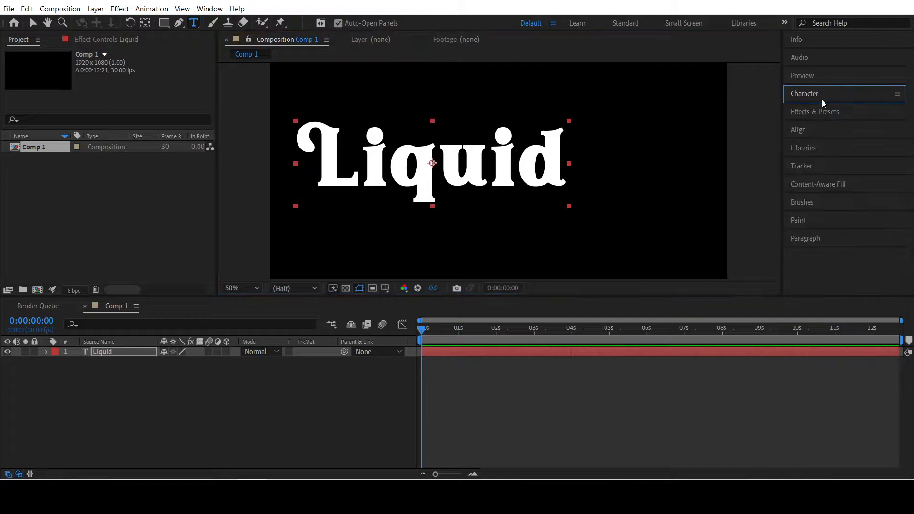
{"action": "left_click", "coordinate": [811, 134]}
{"action": "left_click", "coordinate": [815, 160]}
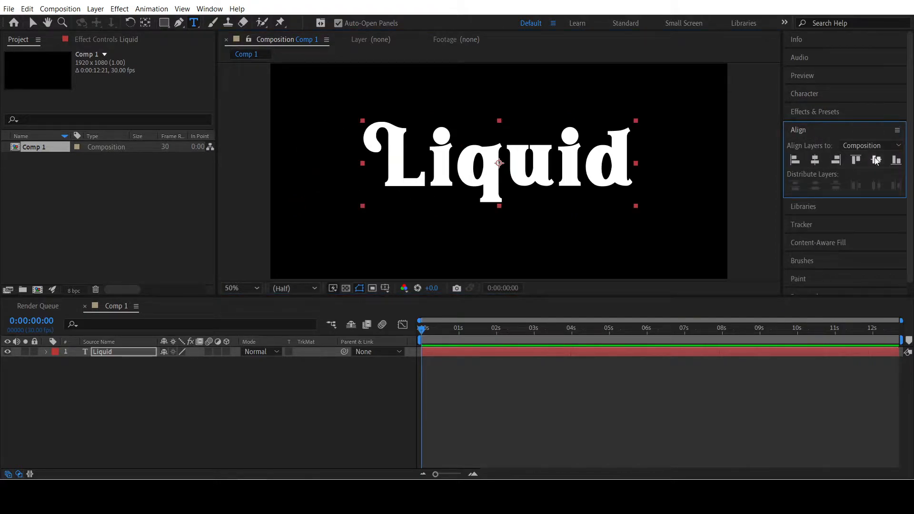
{"action": "left_click", "coordinate": [879, 161]}
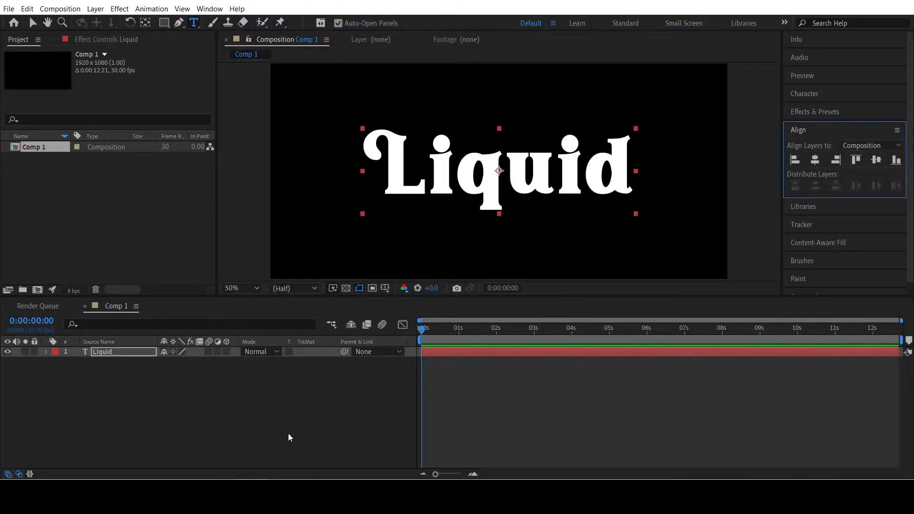
{"action": "left_click", "coordinate": [294, 421]}
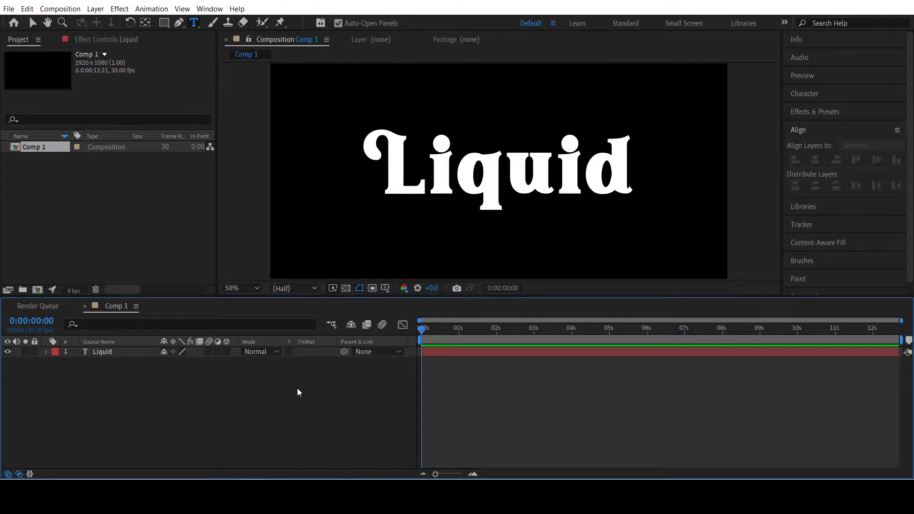
- Draw a blue rectangle shape layer that fully covers the Liquid text and centre it vertically in the composition
{"action": "left_click", "coordinate": [165, 27]}
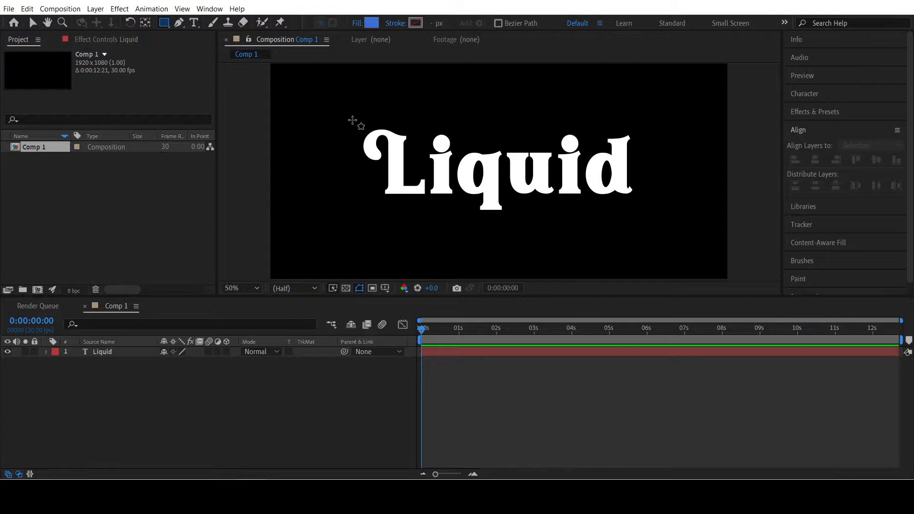
{"action": "left_click_drag", "start_coordinate": [351, 121], "coordinate": [646, 215]}
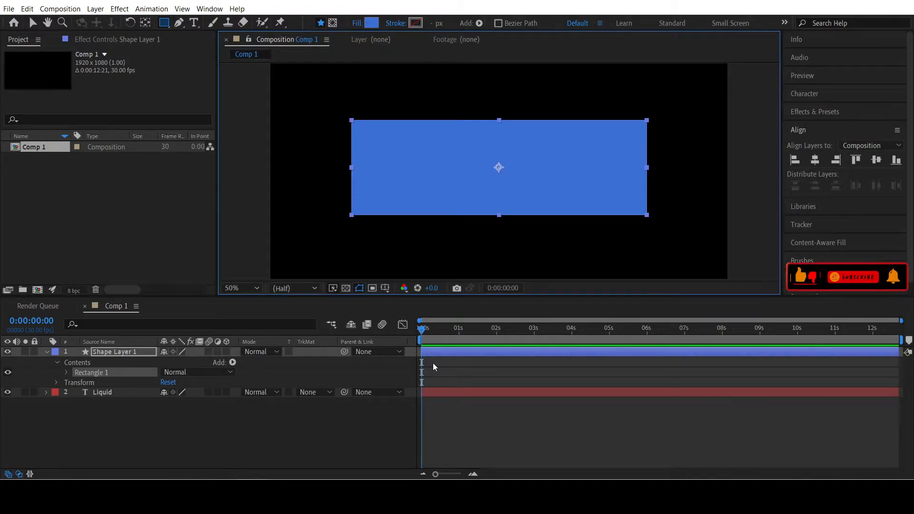
{"action": "left_click", "coordinate": [876, 160]}
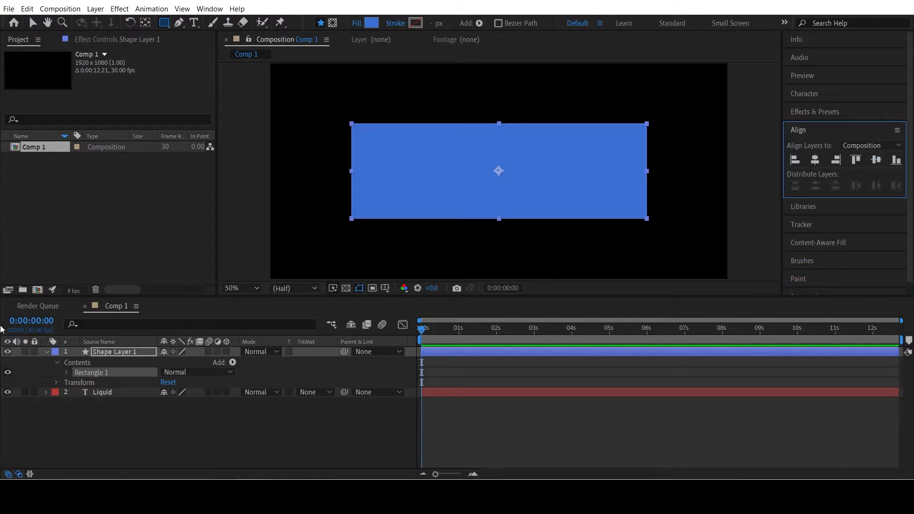
{"action": "left_click", "coordinate": [45, 351]}
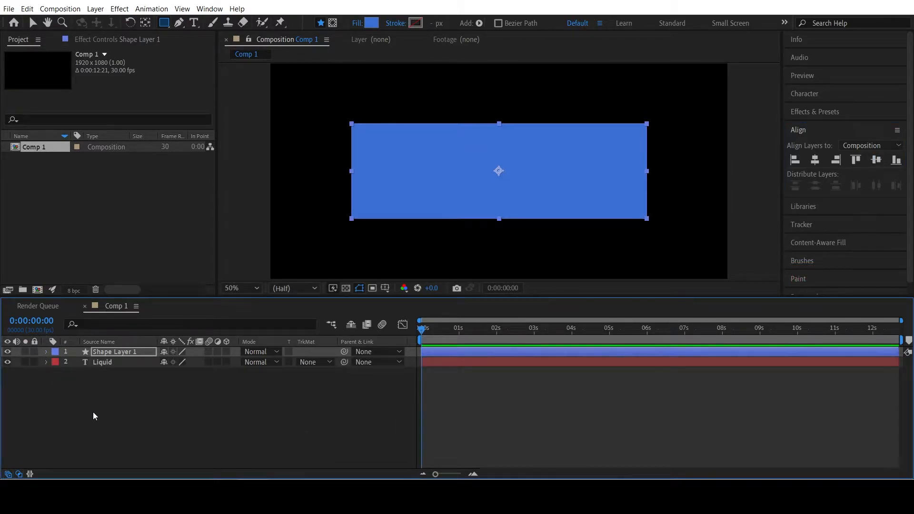
{"action": "left_click", "coordinate": [105, 408]}
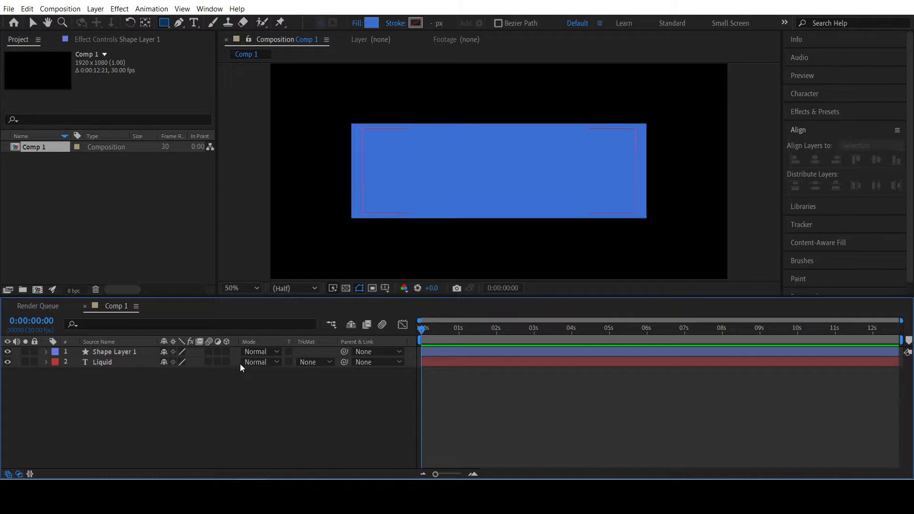
- Find the Turbulent Displace effect and apply it to Shape Layer 1
{"action": "left_click", "coordinate": [820, 115]}
{"action": "left_click", "coordinate": [814, 127]}
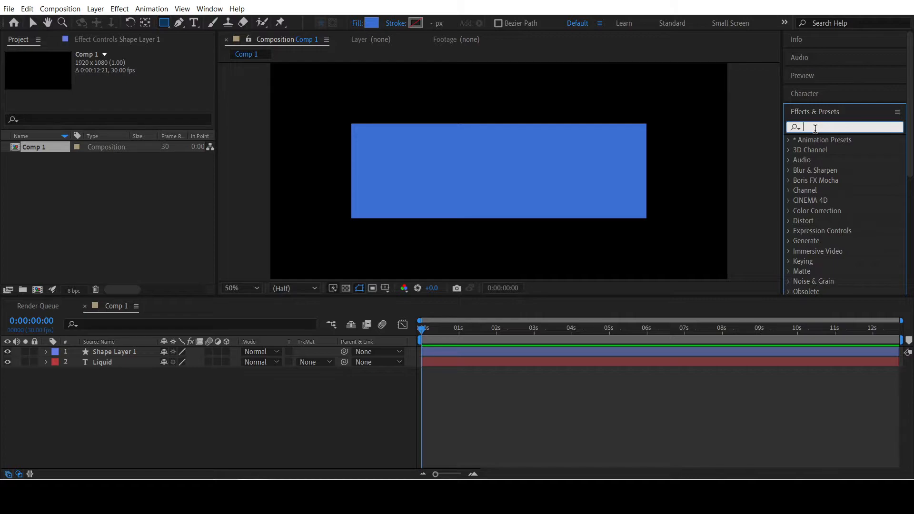
{"action": "type", "text": "turb"}
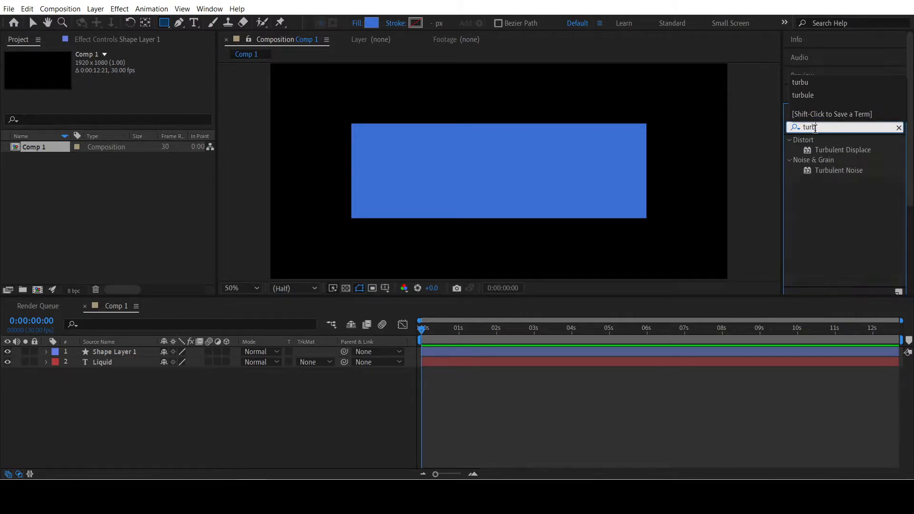
{"action": "type", "text": "ule"}
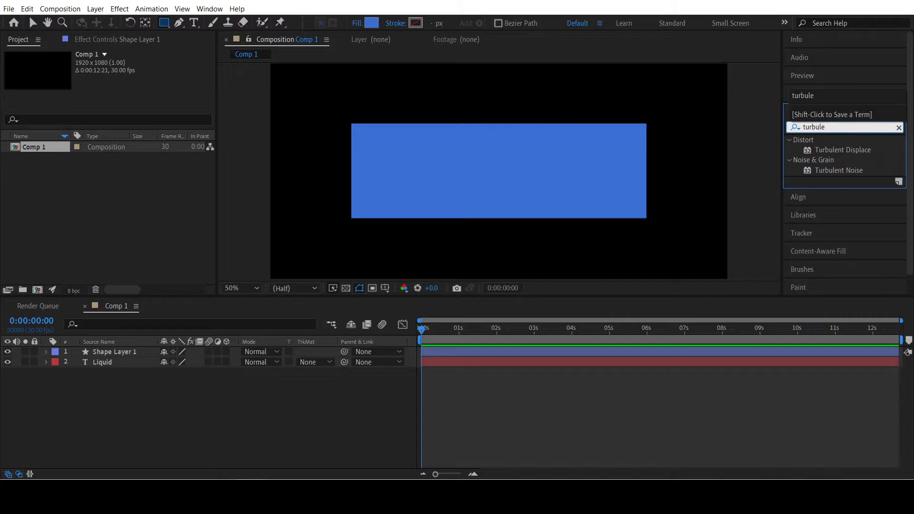
{"action": "mouse_move", "coordinate": [840, 153]}
{"action": "left_mouse_down"}
{"action": "mouse_move", "coordinate": [517, 198]}
{"action": "mouse_move", "coordinate": [152, 324]}
{"action": "mouse_move", "coordinate": [136, 352]}
{"action": "left_mouse_up"}
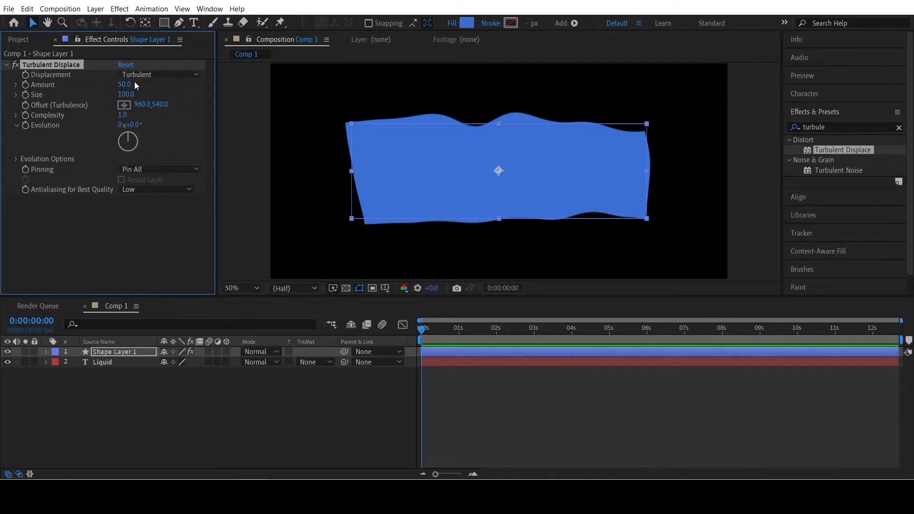
- Set the shape layer's Turbulent Displace Amount to 74, Size to 51 and Complexity to 2.1
{"action": "left_click_drag", "start_coordinate": [124, 85], "coordinate": [139, 87]}
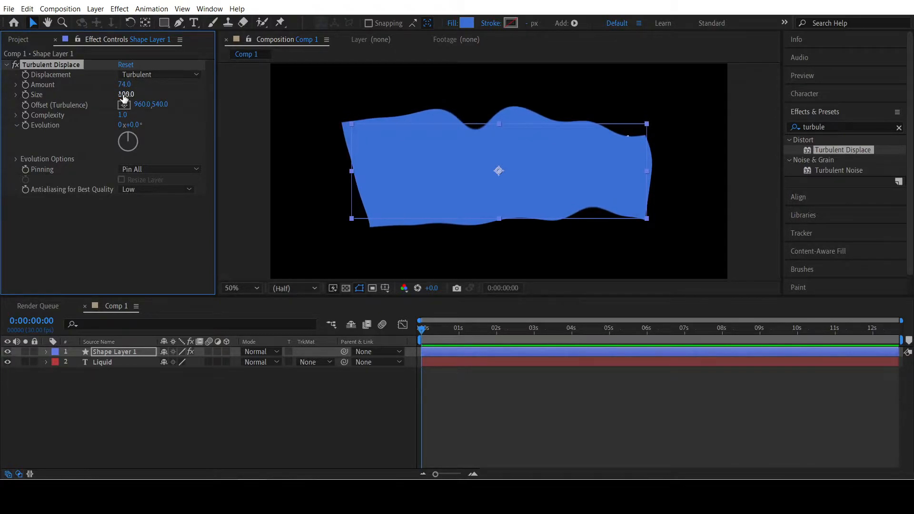
{"action": "left_click_drag", "start_coordinate": [126, 94], "coordinate": [99, 114]}
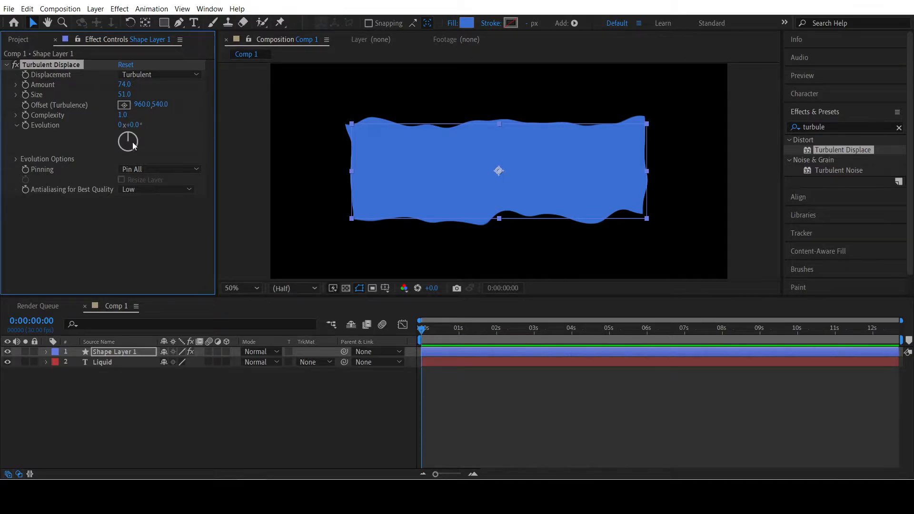
{"action": "left_click_drag", "start_coordinate": [123, 116], "coordinate": [177, 112]}
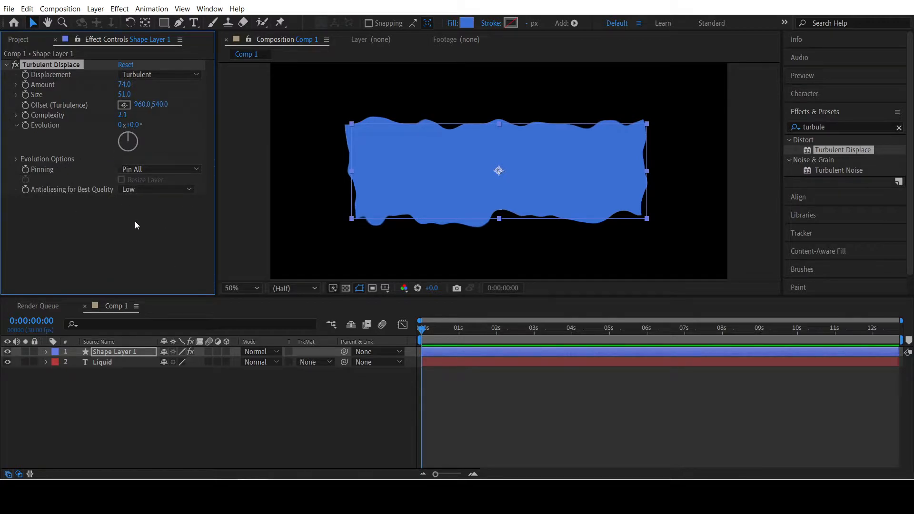
{"action": "left_click", "coordinate": [134, 450]}
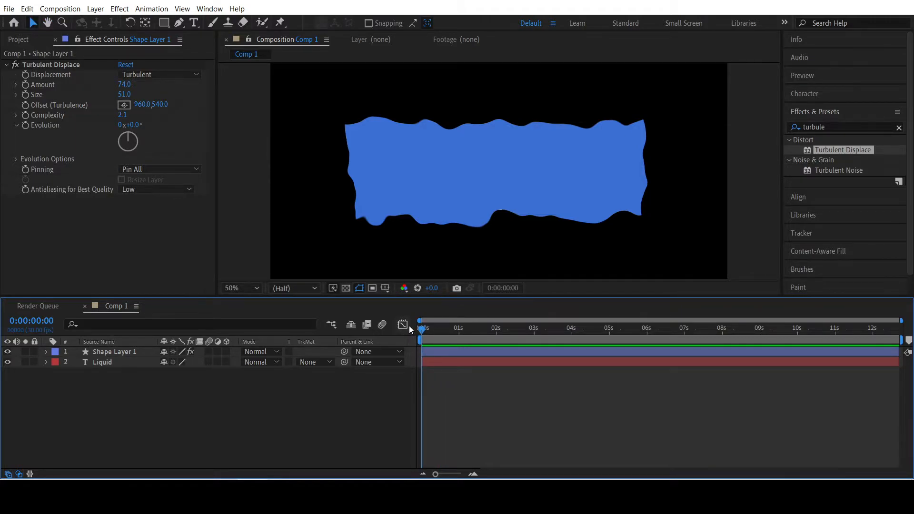
- Add a Position keyframe to Shape Layer 1 at the 2-second mark
{"action": "left_click", "coordinate": [133, 351]}
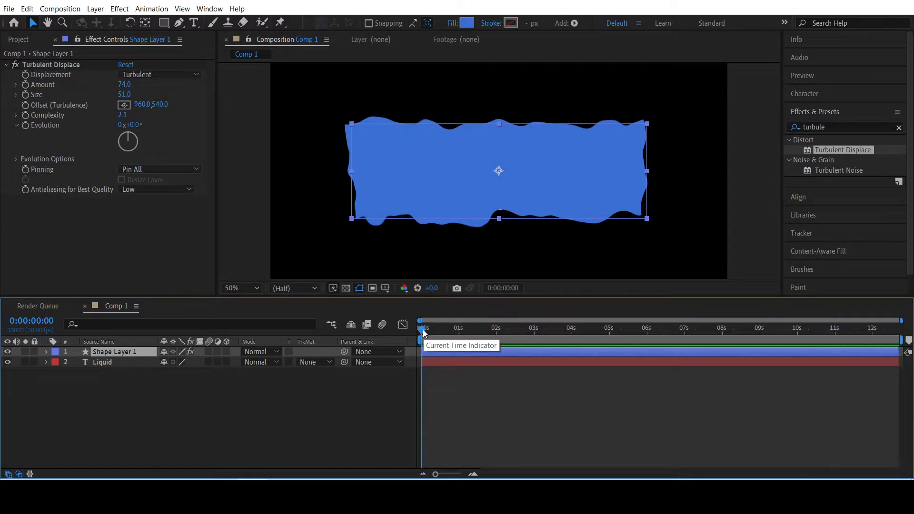
{"action": "left_click_drag", "start_coordinate": [423, 330], "coordinate": [498, 340]}
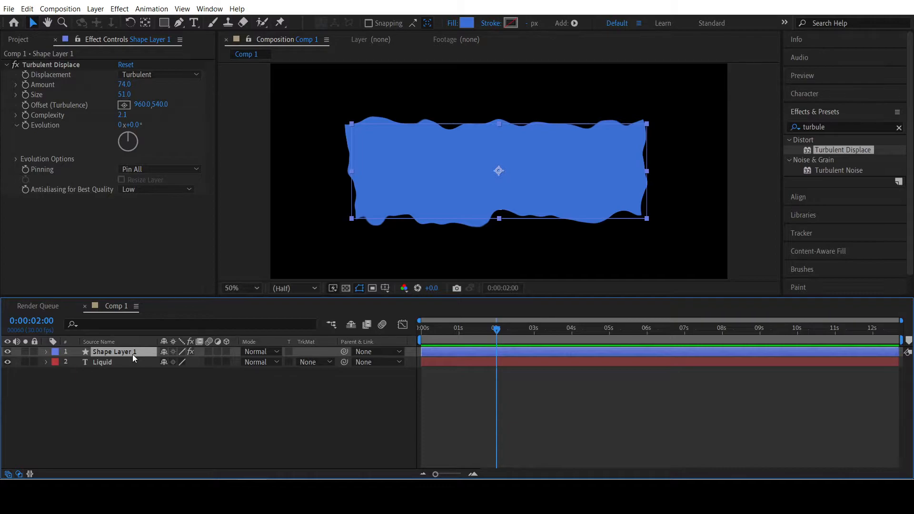
{"action": "key", "text": "p"}
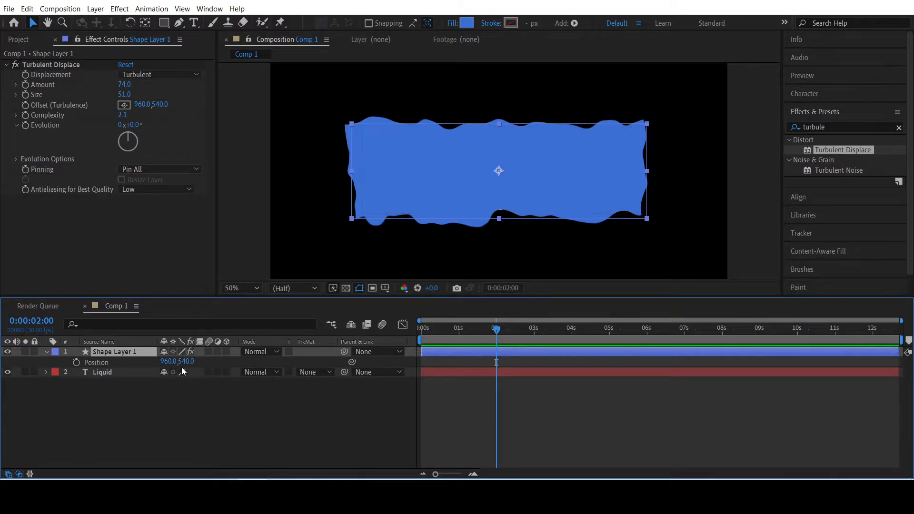
{"action": "left_click", "coordinate": [76, 362]}
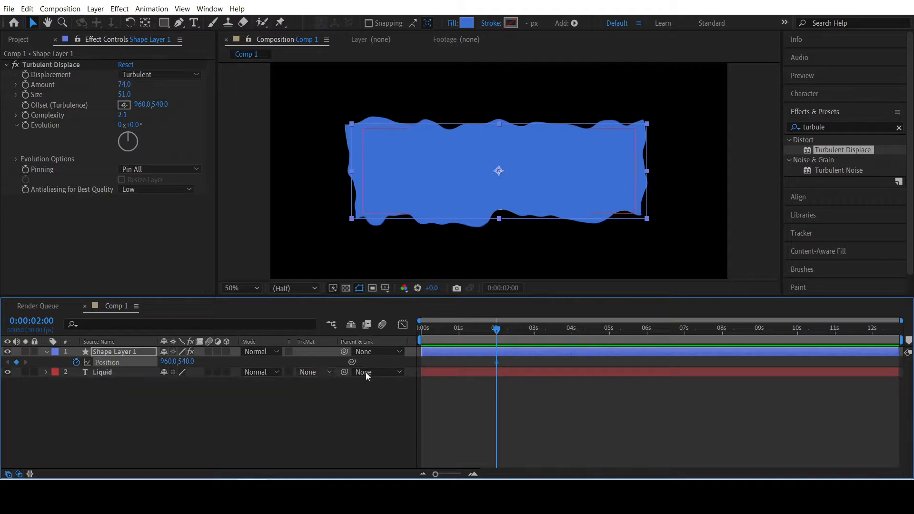
- At 0 seconds, lower Shape Layer 1 below the text by setting its Y position to 973
{"action": "left_click_drag", "start_coordinate": [492, 327], "coordinate": [393, 340]}
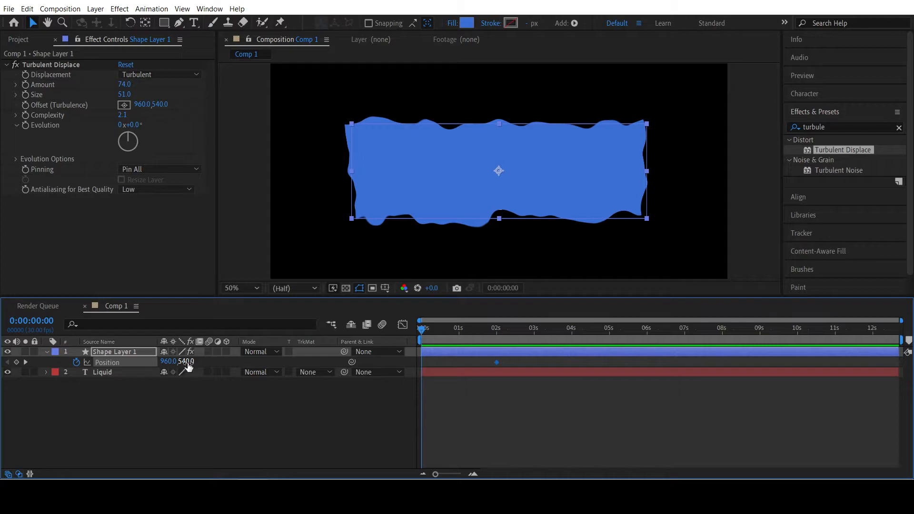
{"action": "left_click_drag", "start_coordinate": [188, 364], "coordinate": [407, 400]}
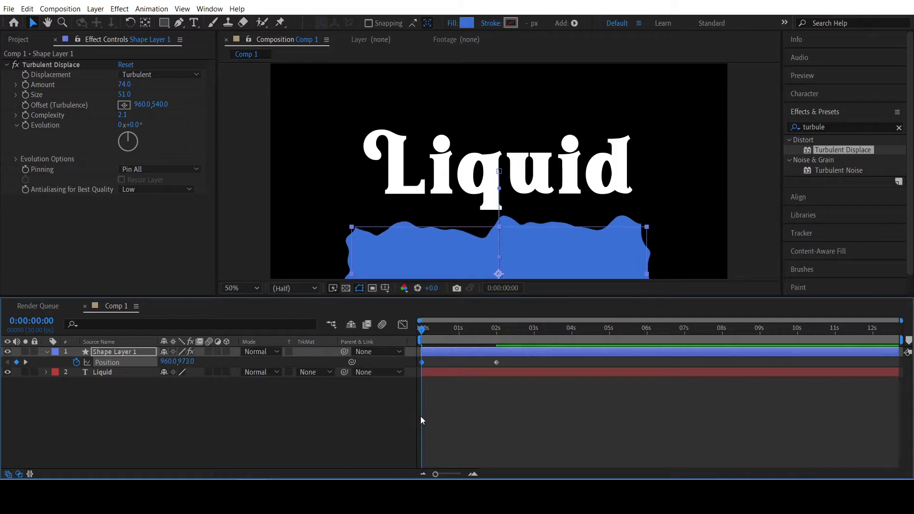
{"action": "left_click", "coordinate": [341, 410]}
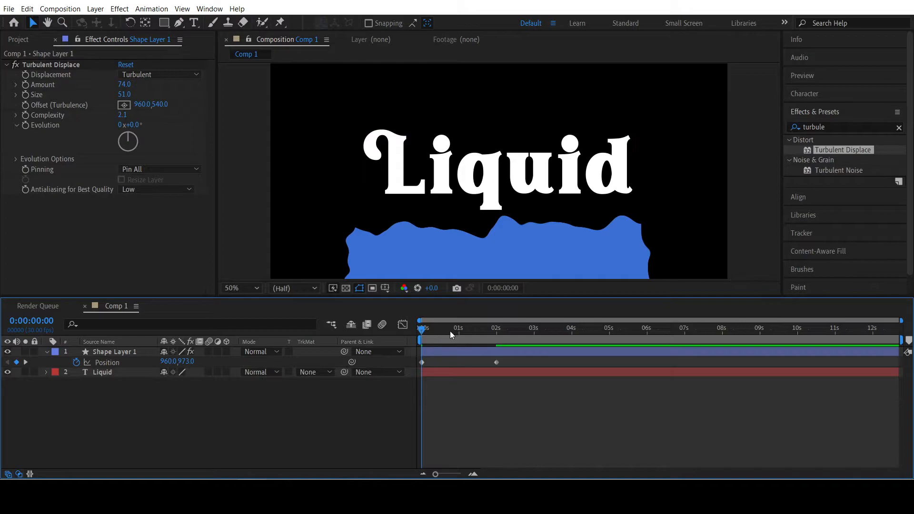
- Drive the Turbulent Displace Evolution of Shape Layer 1 with the expression time*100
{"action": "key", "text": "space"}
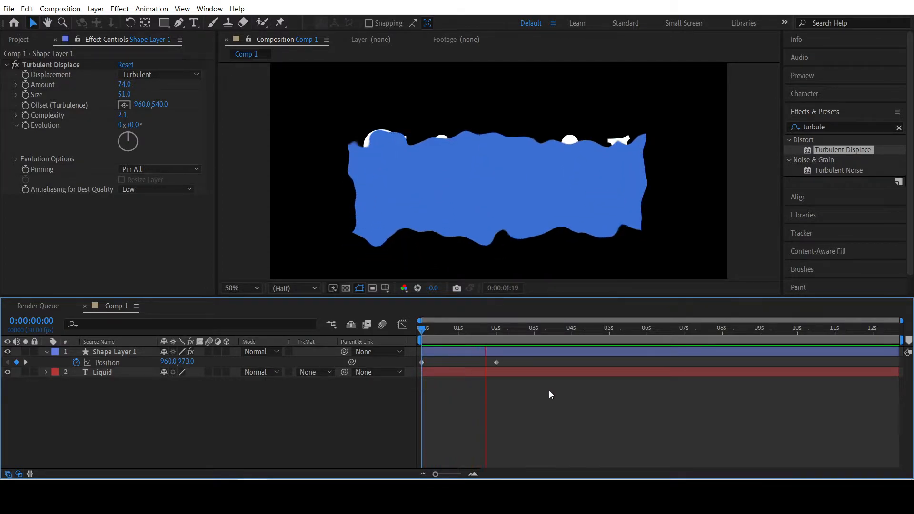
{"action": "left_click_drag", "start_coordinate": [466, 330], "coordinate": [390, 337]}
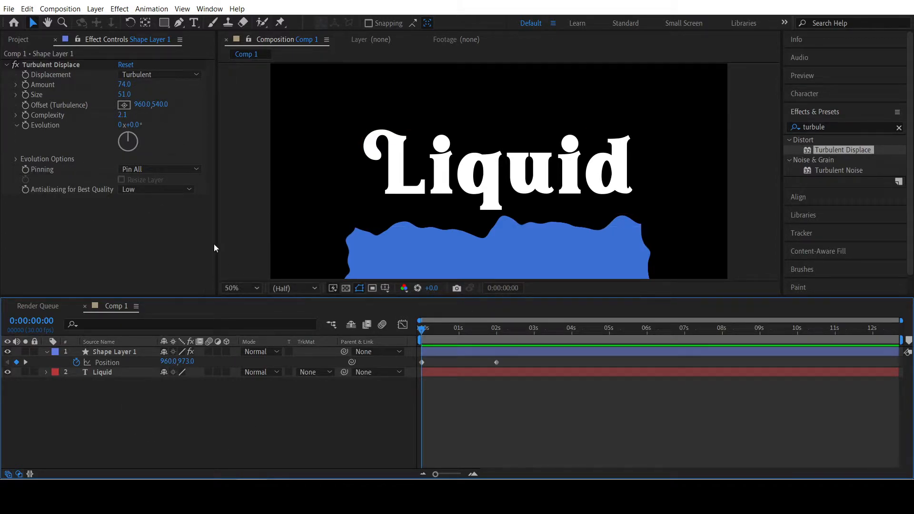
{"action": "left_click", "coordinate": [25, 125], "text": "alt"}
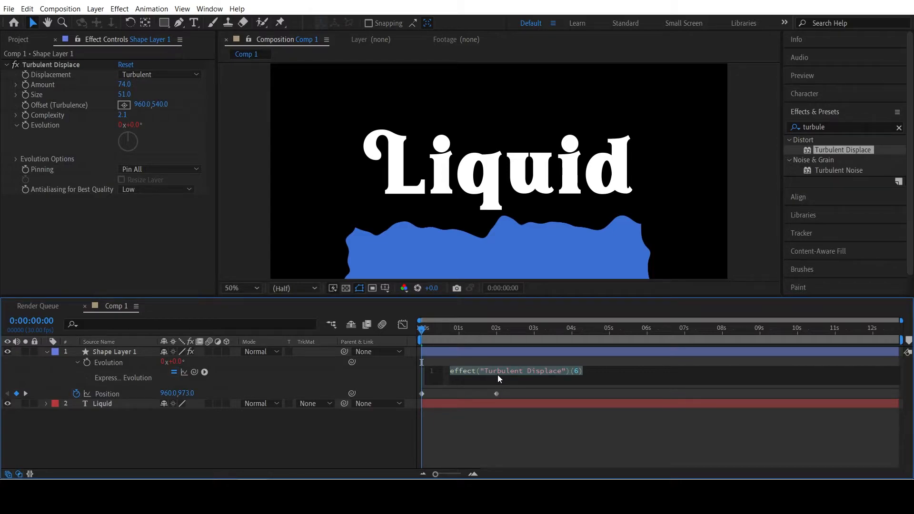
{"action": "type", "text": "time"}
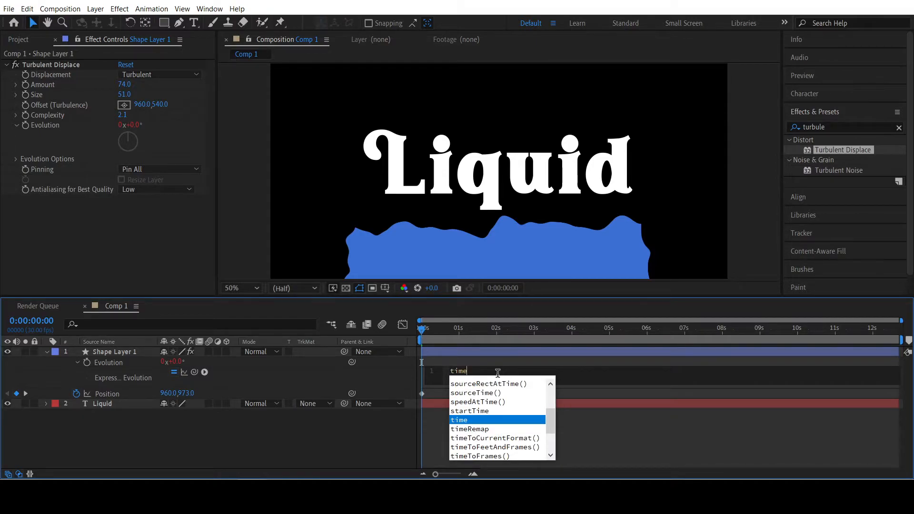
{"action": "type", "text": "*"}
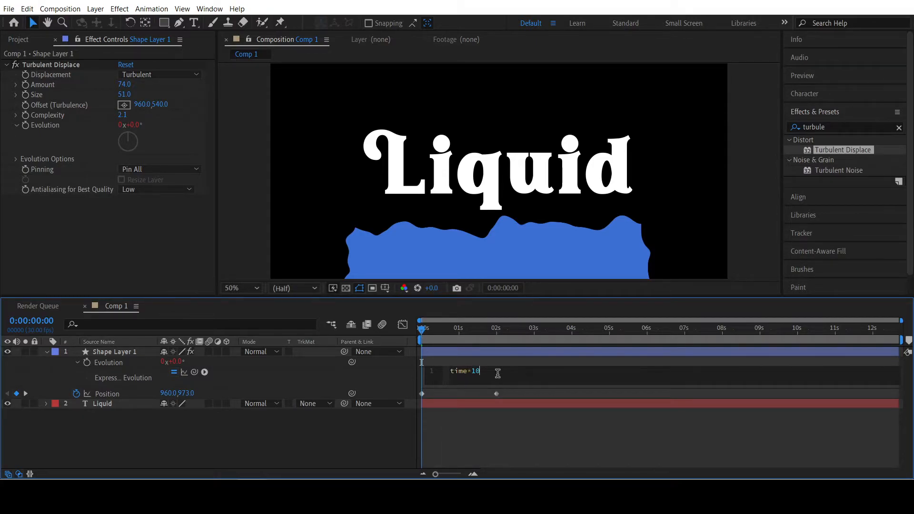
{"action": "left_click_drag", "start_coordinate": [445, 336], "coordinate": [418, 349]}
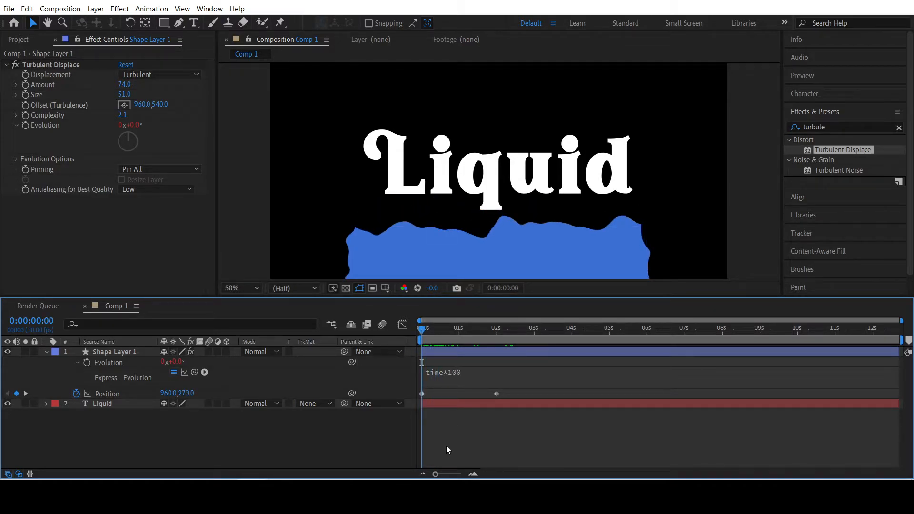
- Preview the rising wavy shape from the start of the composition
{"action": "key", "text": "space"}
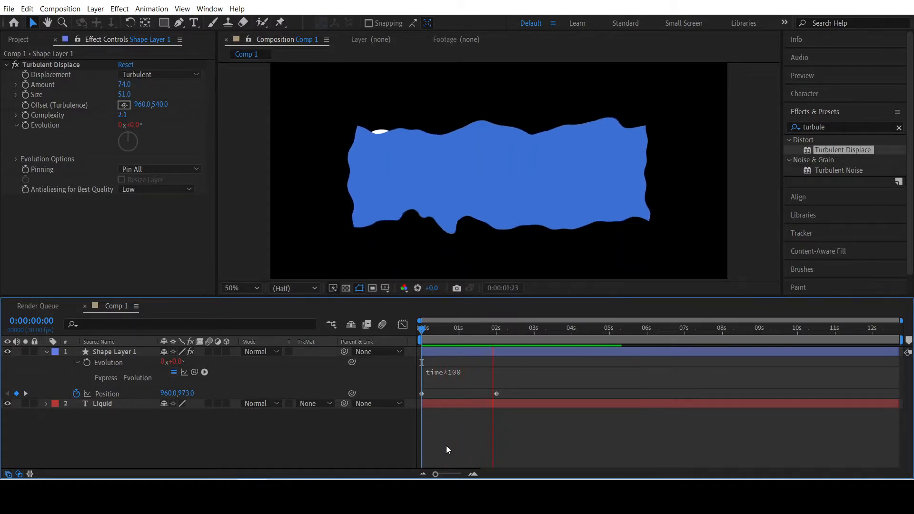
{"action": "key", "text": "space"}
{"action": "left_click_drag", "start_coordinate": [433, 333], "coordinate": [403, 341]}
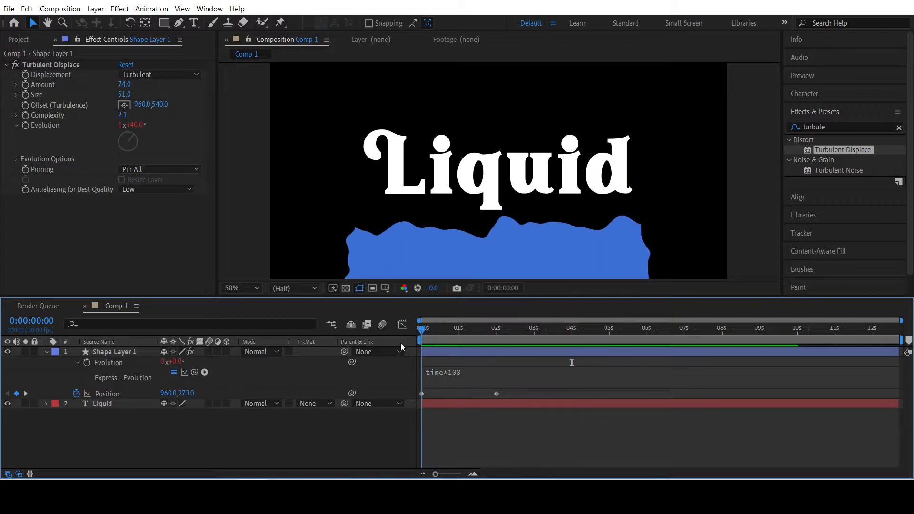
- Collapse Shape Layer 1's properties and change its fill to dark blue 092E75
{"action": "left_click", "coordinate": [187, 353]}
{"action": "left_click", "coordinate": [45, 352]}
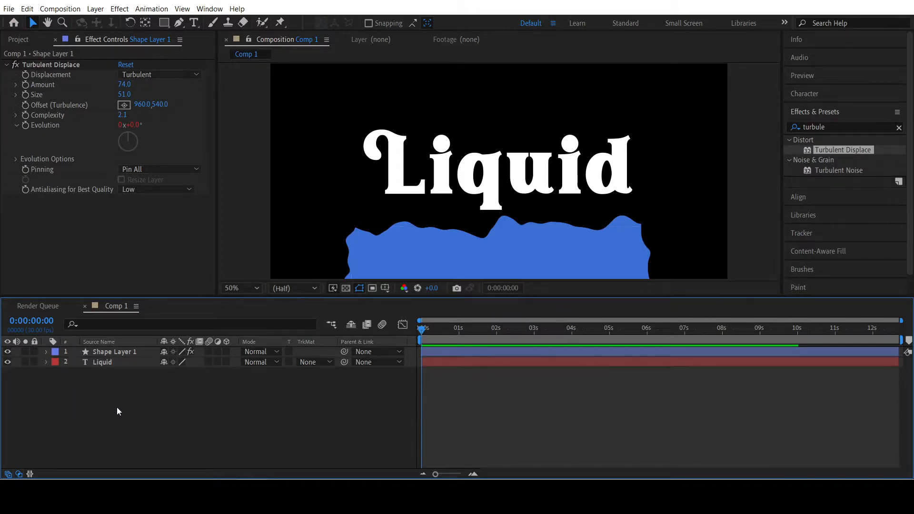
{"action": "left_click", "coordinate": [135, 350]}
{"action": "key", "text": "Return"}
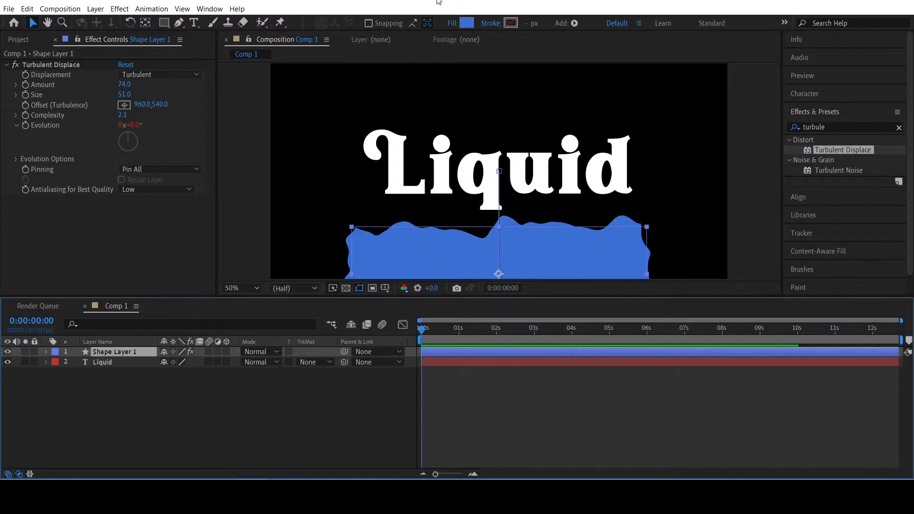
{"action": "left_click", "coordinate": [467, 23]}
{"action": "left_click_drag", "start_coordinate": [153, 206], "coordinate": [194, 240]}
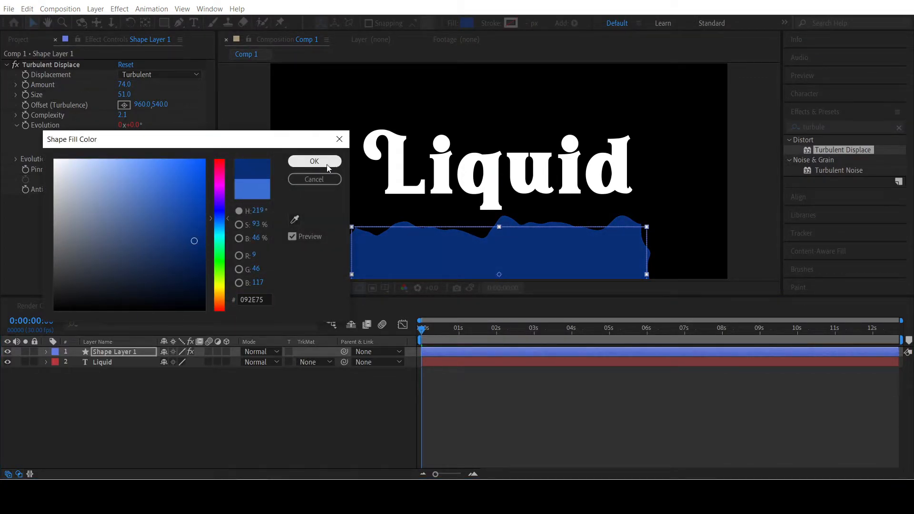
{"action": "left_click", "coordinate": [314, 161]}
- Duplicate Shape Layer 1 twice
{"action": "left_click", "coordinate": [124, 360]}
{"action": "left_click", "coordinate": [127, 353]}
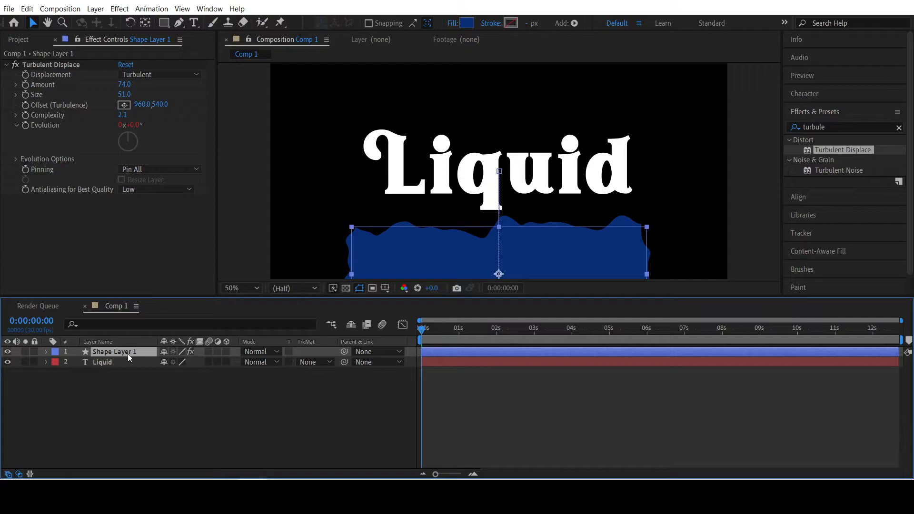
{"action": "key", "text": "ctrl+d"}
{"action": "key", "text": "ctrl+d"}
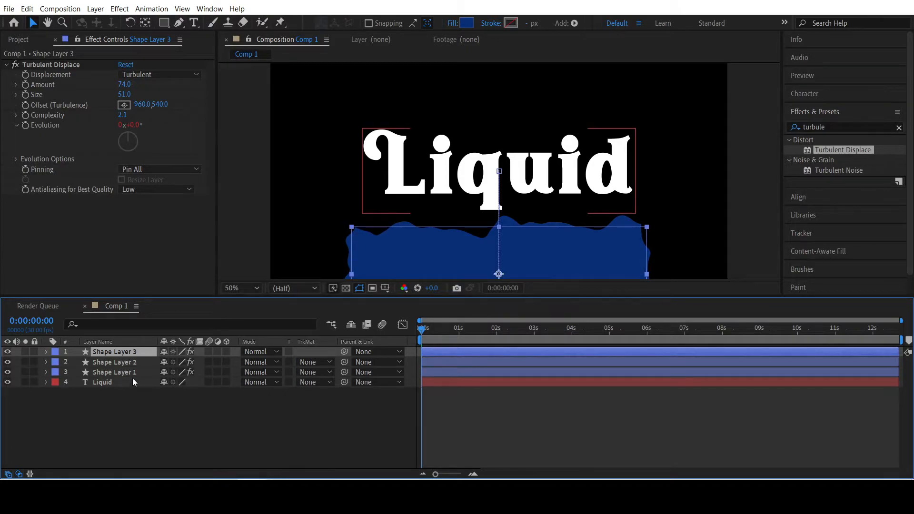
- Stagger the duplicates in time, starting Shape Layer 2 at frame 10 and Shape Layer 3 at frame 20
{"action": "left_click", "coordinate": [134, 372]}
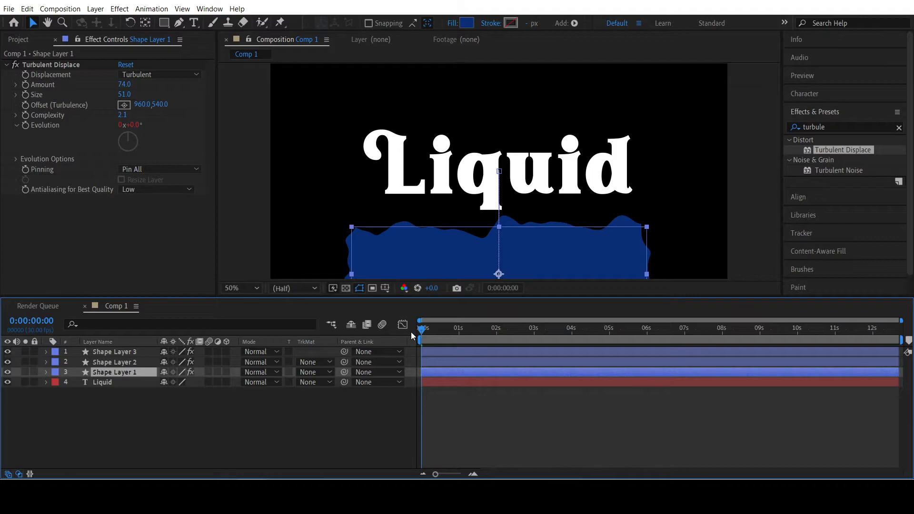
{"action": "key", "text": "space"}
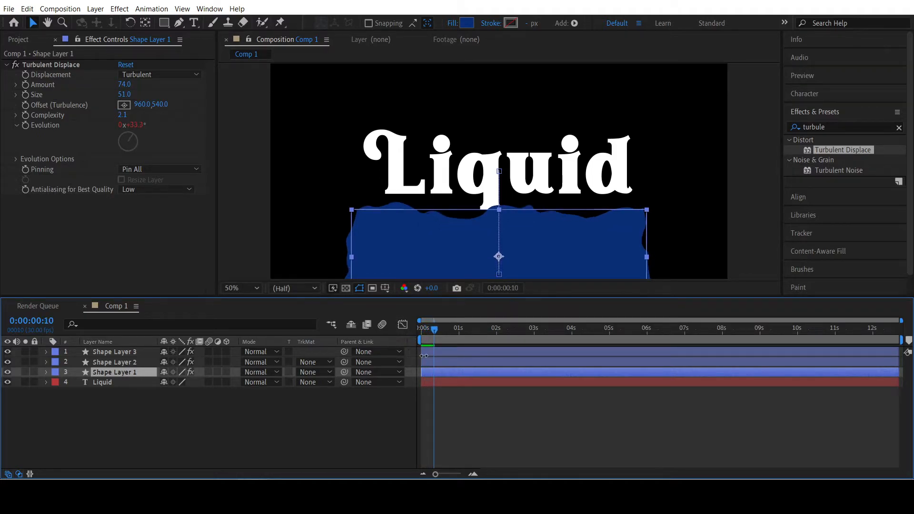
{"action": "left_click", "coordinate": [441, 364]}
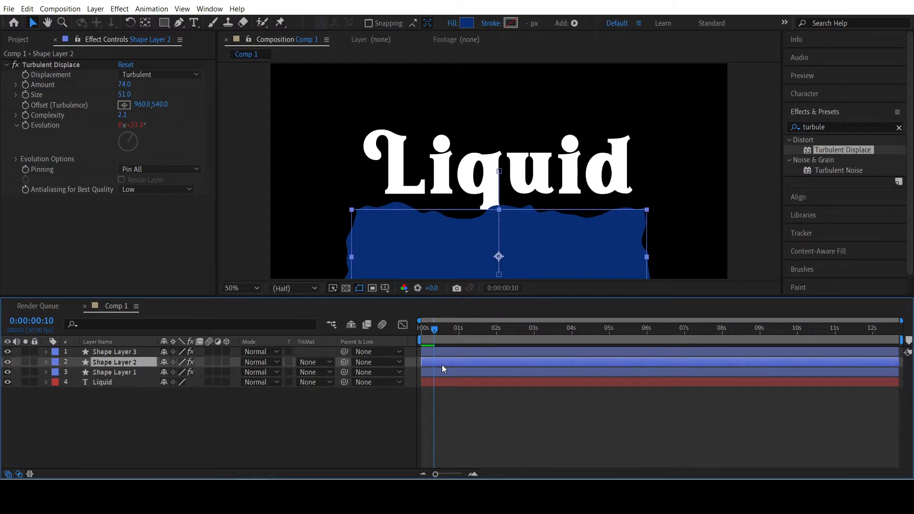
{"action": "left_click_drag", "start_coordinate": [469, 366], "coordinate": [481, 363]}
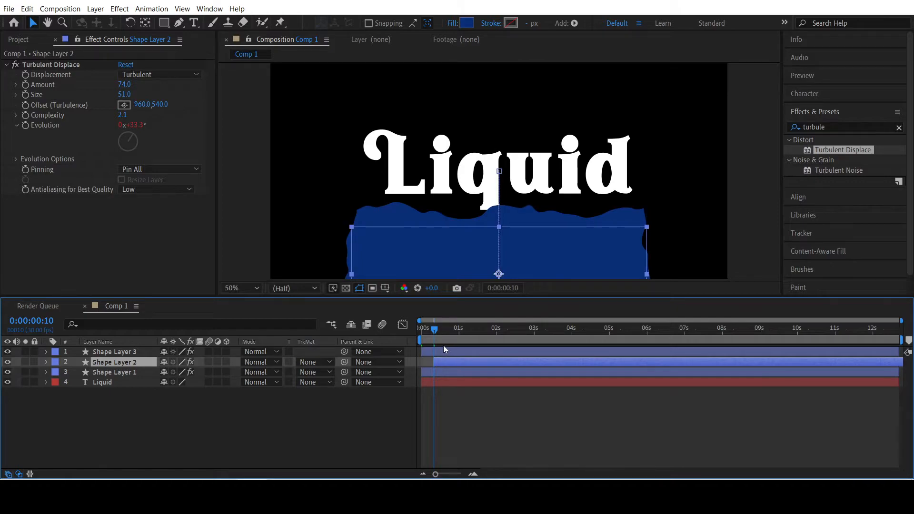
{"action": "key", "text": "space"}
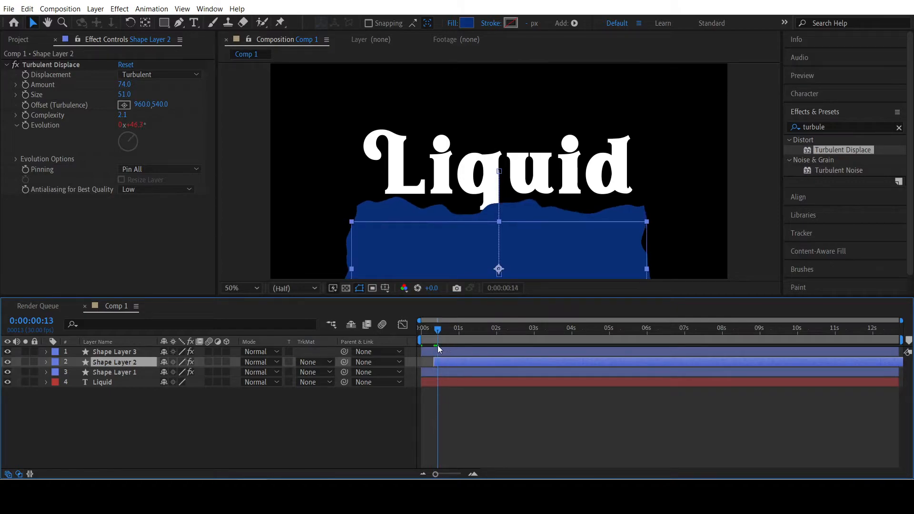
{"action": "left_click_drag", "start_coordinate": [433, 349], "coordinate": [477, 357]}
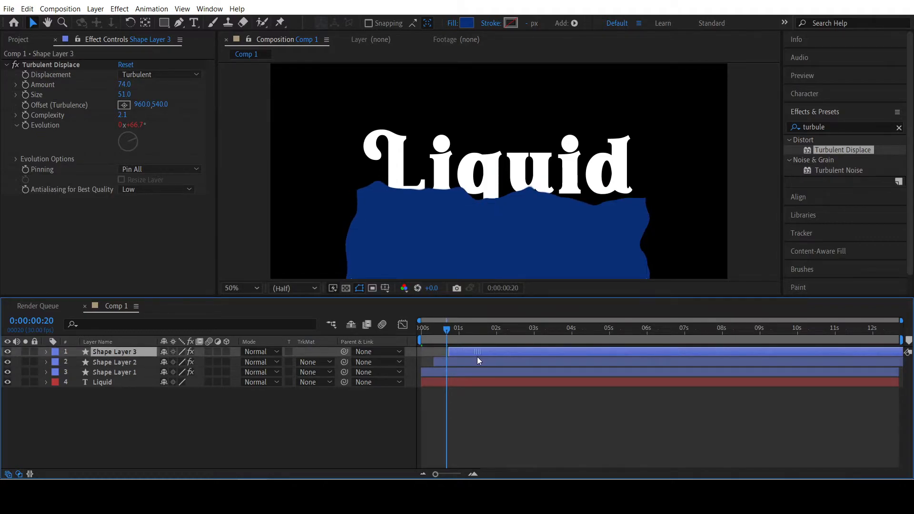
- Preview the staggered shape layers from the start, then move to 0:00:01:07
{"action": "left_click_drag", "start_coordinate": [436, 334], "coordinate": [394, 341]}
{"action": "key", "text": "space"}
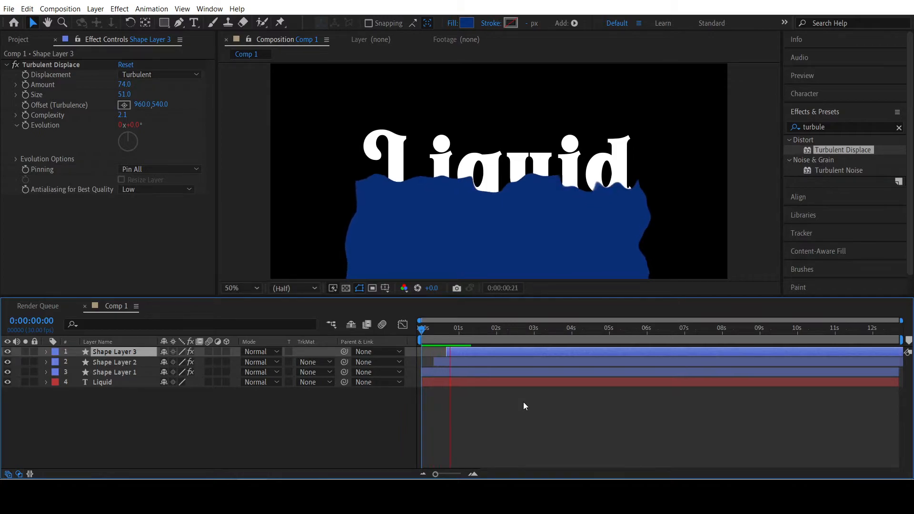
{"action": "left_click_drag", "start_coordinate": [441, 335], "coordinate": [468, 336]}
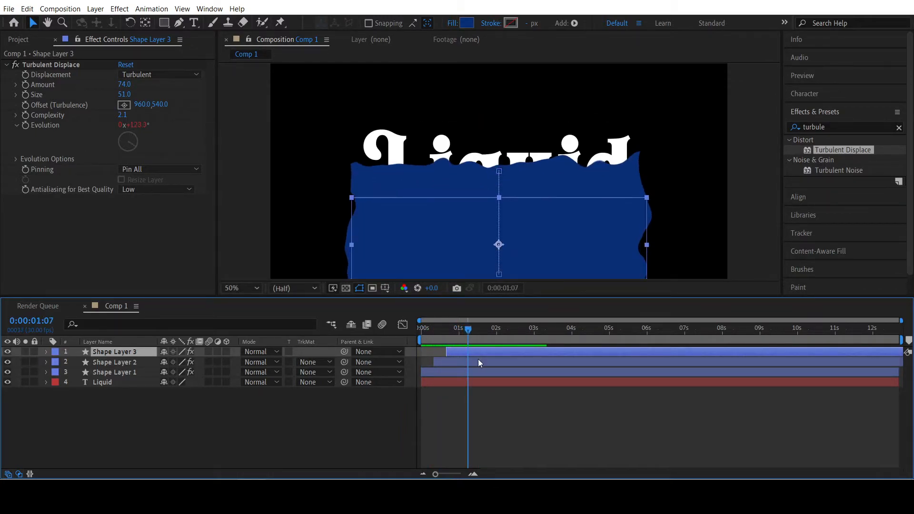
- Change Shape Layer 2's fill to a brighter, saturated medium blue
{"action": "left_click", "coordinate": [468, 372]}
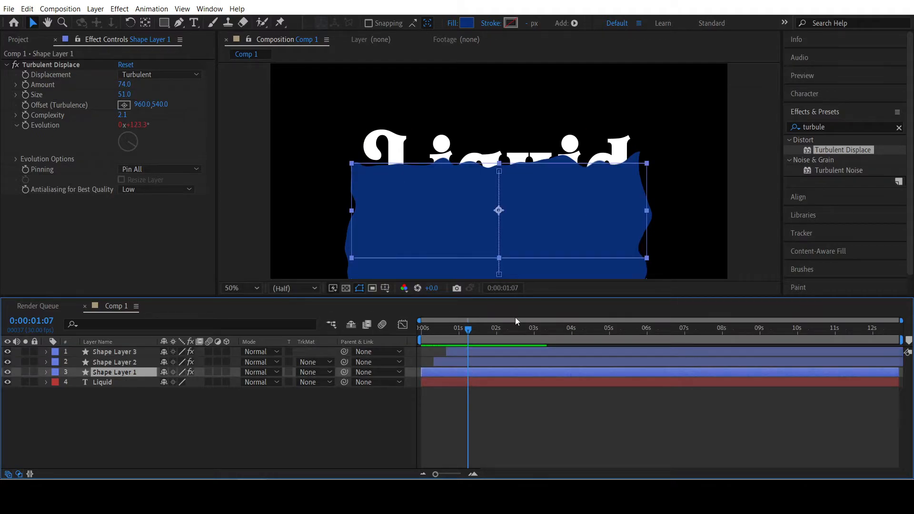
{"action": "left_click", "coordinate": [471, 360]}
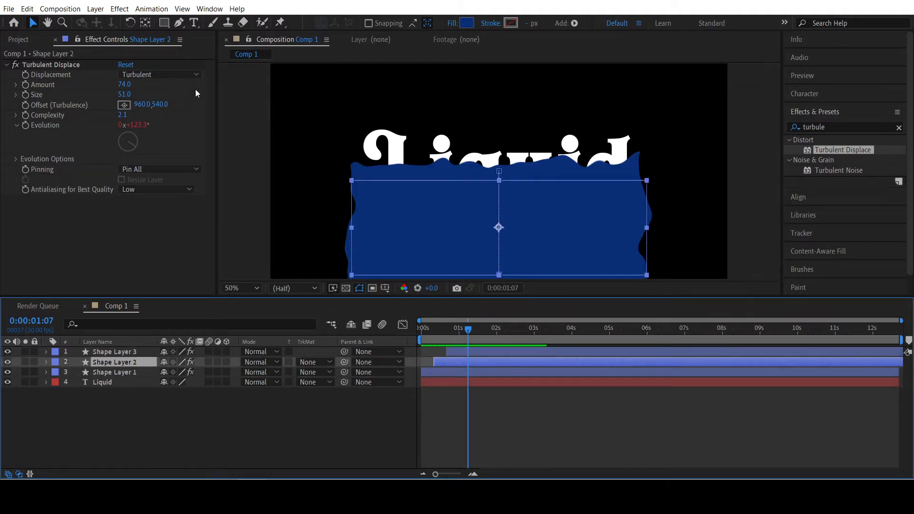
{"action": "left_click", "coordinate": [466, 22]}
{"action": "left_click_drag", "start_coordinate": [172, 238], "coordinate": [196, 193]}
{"action": "left_click", "coordinate": [318, 160]}
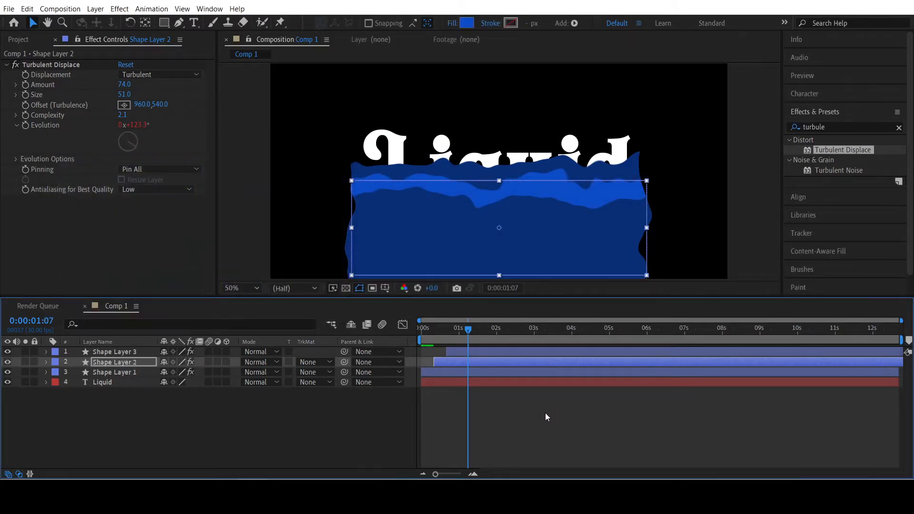
- Change Shape Layer 3's fill to the lighter blue 336DDB
{"action": "left_click", "coordinate": [488, 354]}
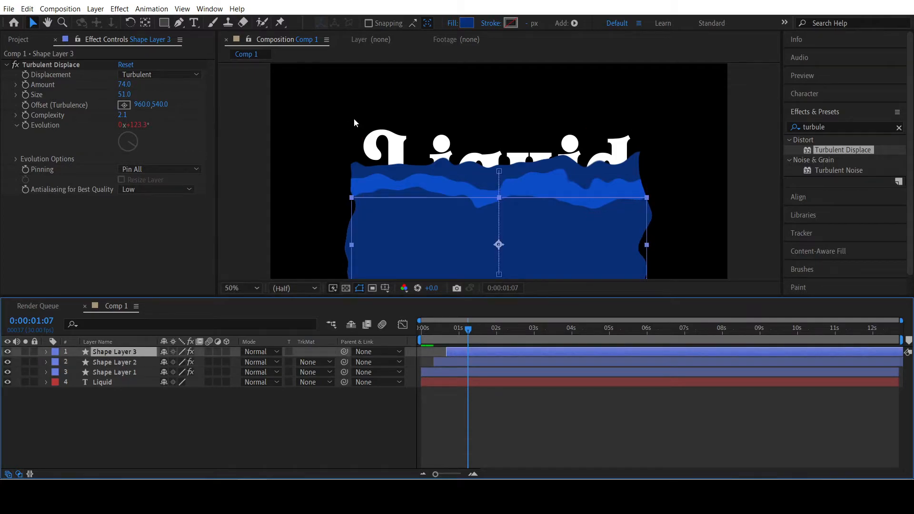
{"action": "left_click", "coordinate": [466, 23]}
{"action": "mouse_move", "coordinate": [201, 229]}
{"action": "left_mouse_down"}
{"action": "mouse_move", "coordinate": [183, 198]}
{"action": "mouse_move", "coordinate": [191, 187]}
{"action": "mouse_move", "coordinate": [170, 180]}
{"action": "left_mouse_up"}
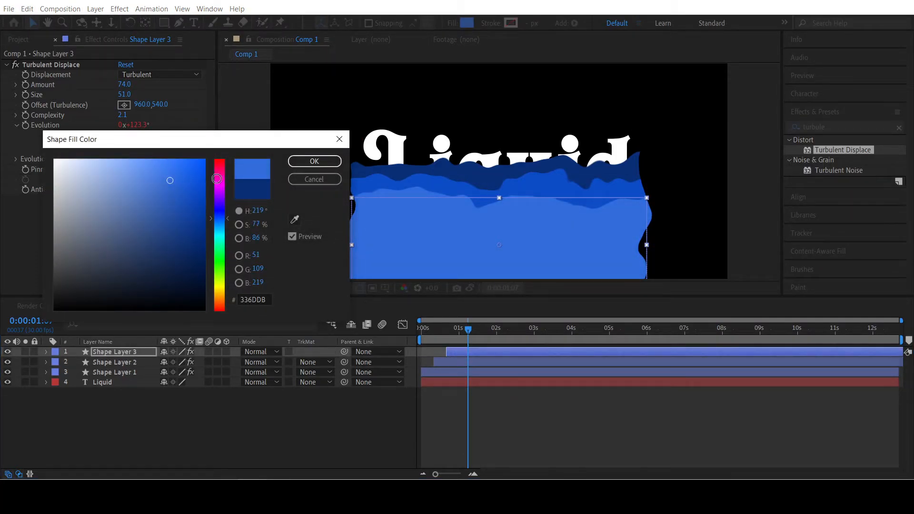
{"action": "left_click", "coordinate": [314, 160]}
- Play back the three-tone blue waves from the start, then move to 0:00:01:02
{"action": "left_click_drag", "start_coordinate": [495, 333], "coordinate": [387, 329]}
{"action": "key", "text": "space"}
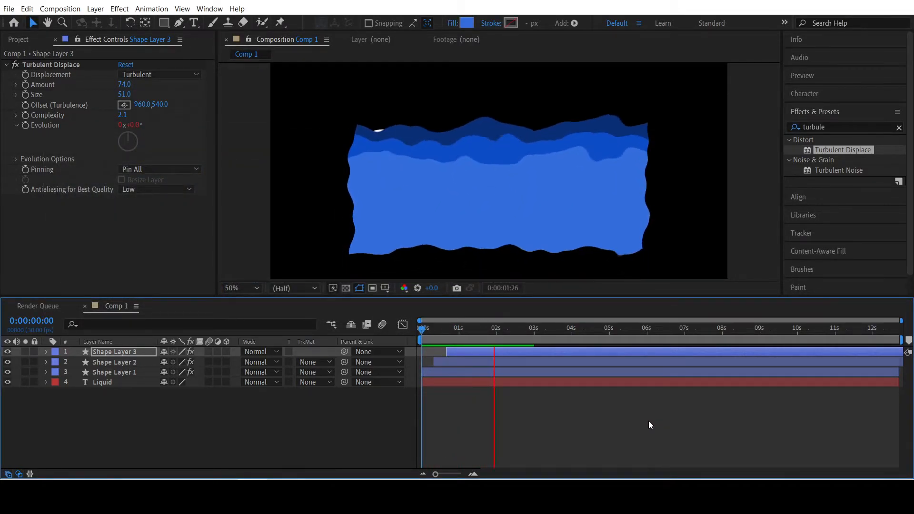
{"action": "left_click_drag", "start_coordinate": [503, 324], "coordinate": [461, 328]}
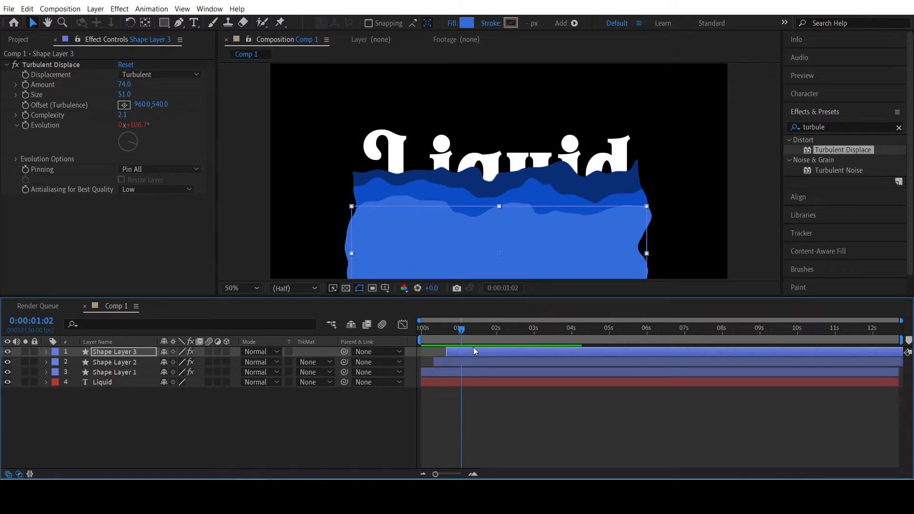
- Set Shape Layer 2's Turbulent Displace Size to 83, Complexity to 2.6 and Offset to 1163, 714
{"action": "left_click", "coordinate": [476, 361]}
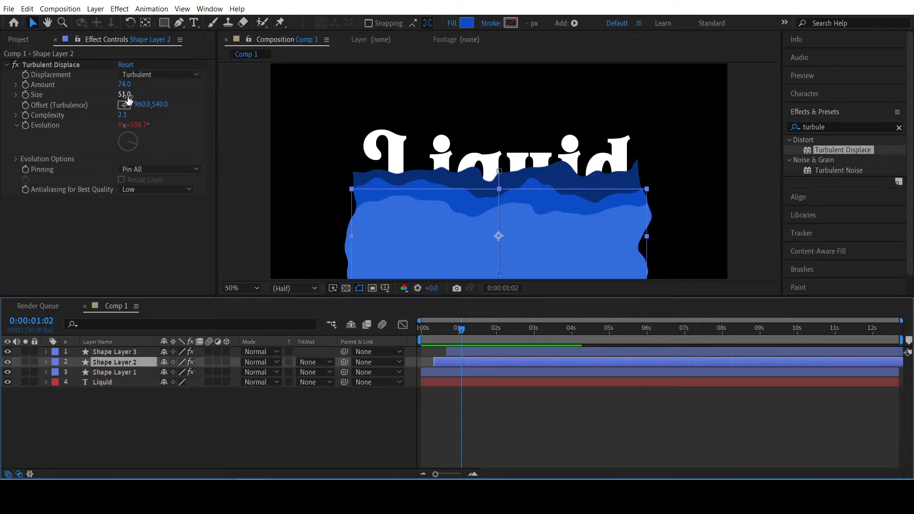
{"action": "left_click_drag", "start_coordinate": [126, 95], "coordinate": [183, 116]}
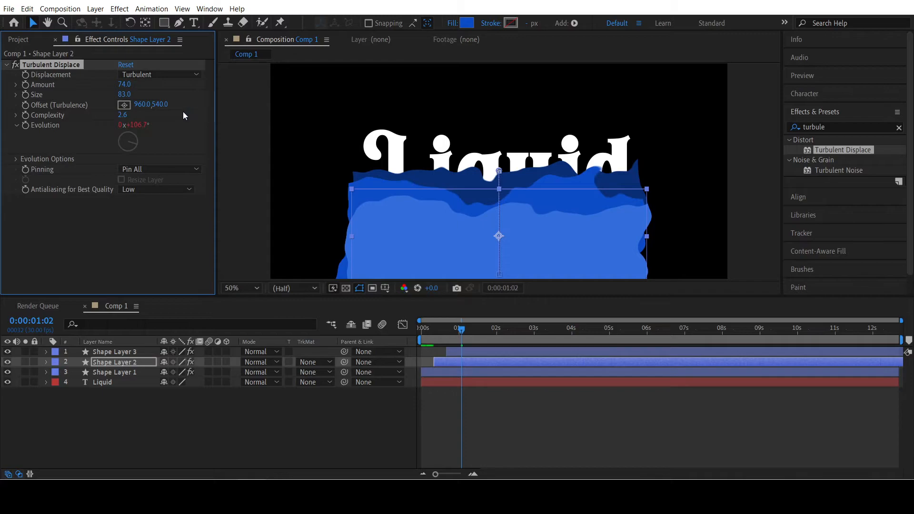
{"action": "left_click", "coordinate": [142, 105]}
{"action": "type", "text": "1060"}
{"action": "key", "text": "Return"}
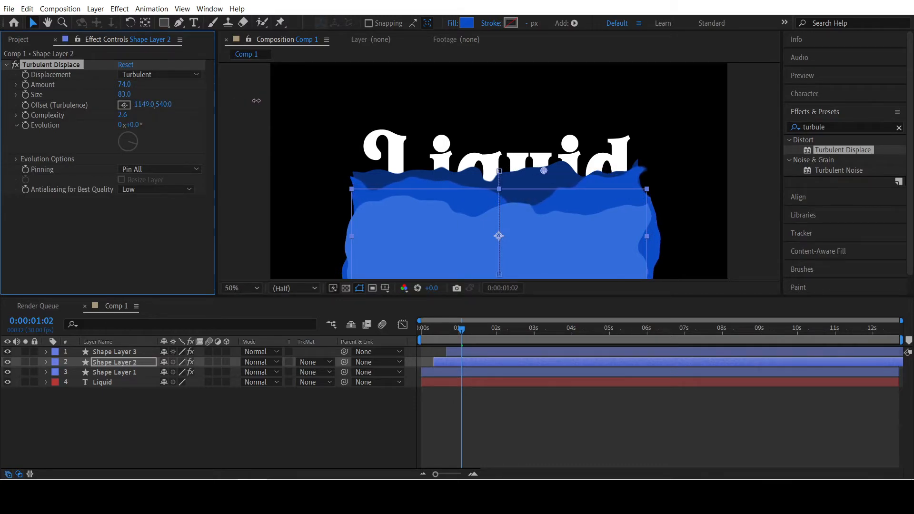
{"action": "left_click_drag", "start_coordinate": [164, 104], "coordinate": [265, 104]}
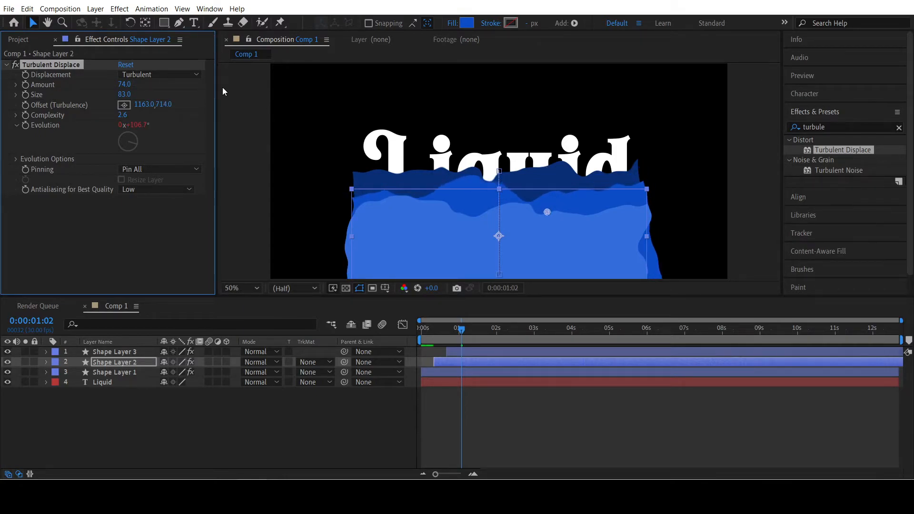
- Set Shape Layer 3's Turbulent Displace Size to 64 and Offset to 688, 664
{"action": "left_click", "coordinate": [460, 352]}
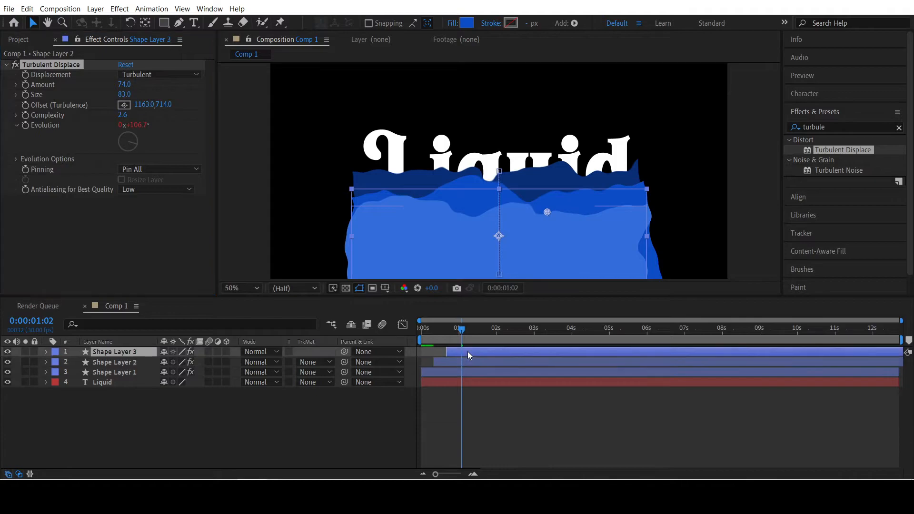
{"action": "left_click_drag", "start_coordinate": [125, 94], "coordinate": [137, 94]}
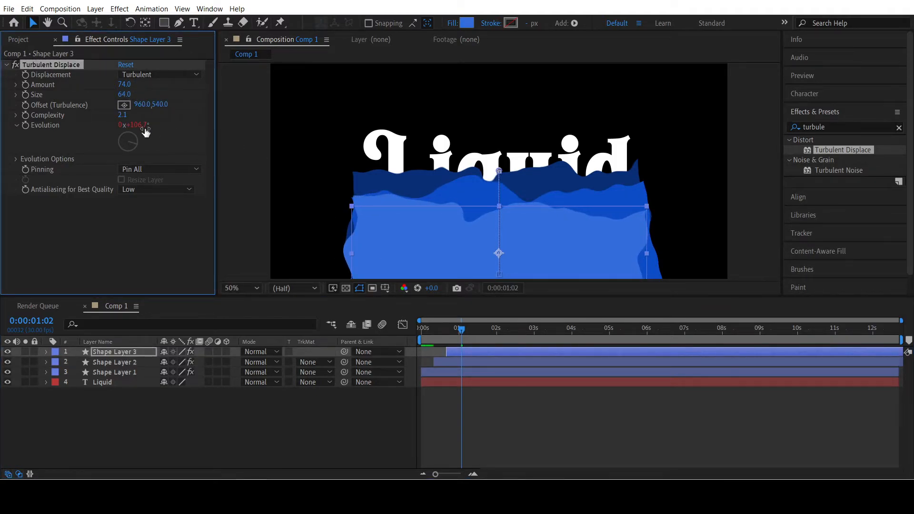
{"action": "left_click_drag", "start_coordinate": [140, 104], "coordinate": [91, 106]}
{"action": "left_click_drag", "start_coordinate": [160, 104], "coordinate": [234, 105]}
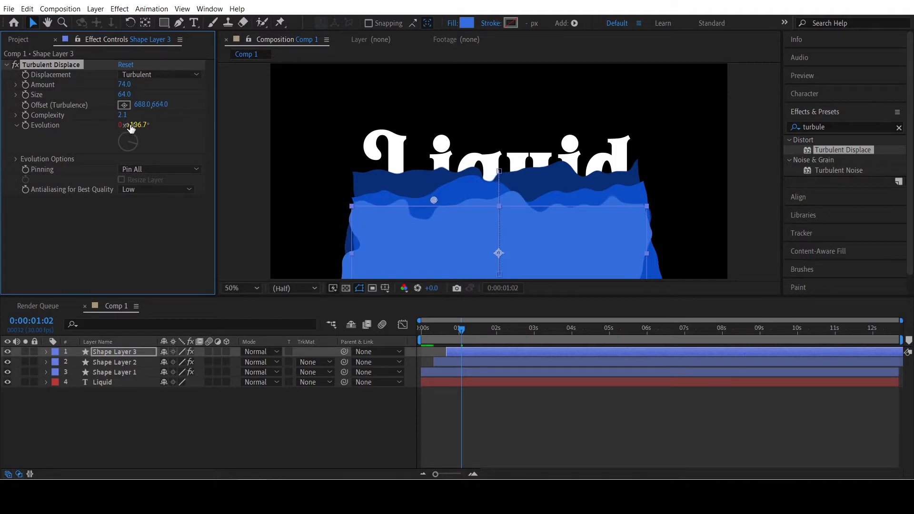
- Set Shape Layer 3's Turbulent Displace Amount to 104 and play back the waves from the start
{"action": "left_click_drag", "start_coordinate": [123, 90], "coordinate": [145, 91]}
{"action": "left_click_drag", "start_coordinate": [438, 330], "coordinate": [420, 333]}
{"action": "key", "text": "space"}
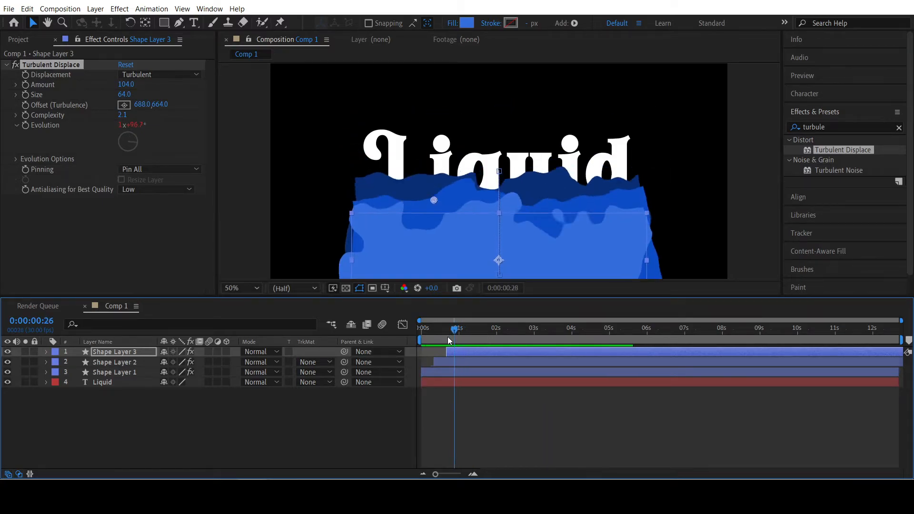
{"action": "key", "text": "space"}
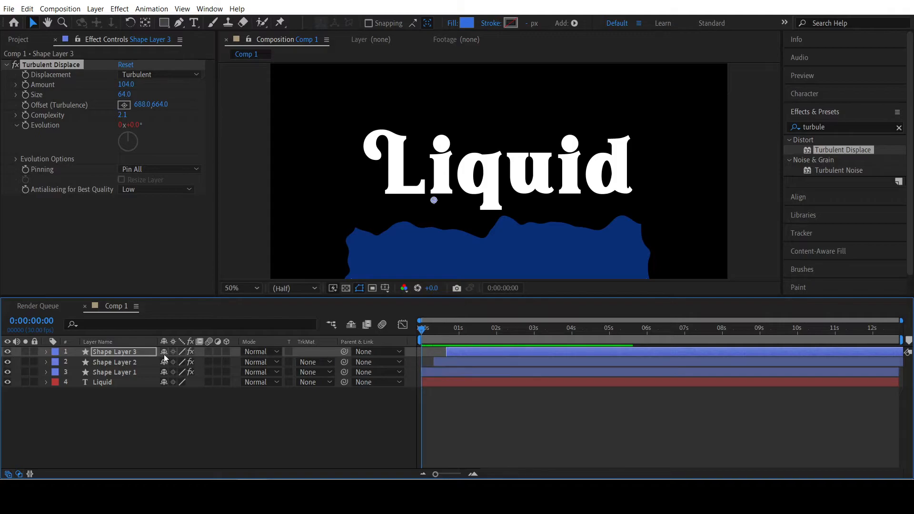
- Reveal the Position keyframes of all three shape layers and apply Easy Ease to their ending keyframes
{"action": "left_click", "coordinate": [144, 355]}
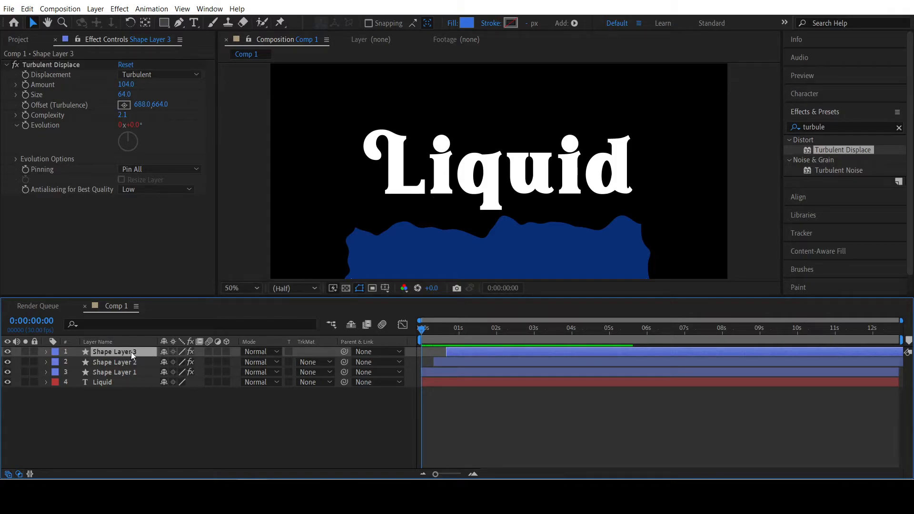
{"action": "left_click", "coordinate": [129, 373], "text": "shift"}
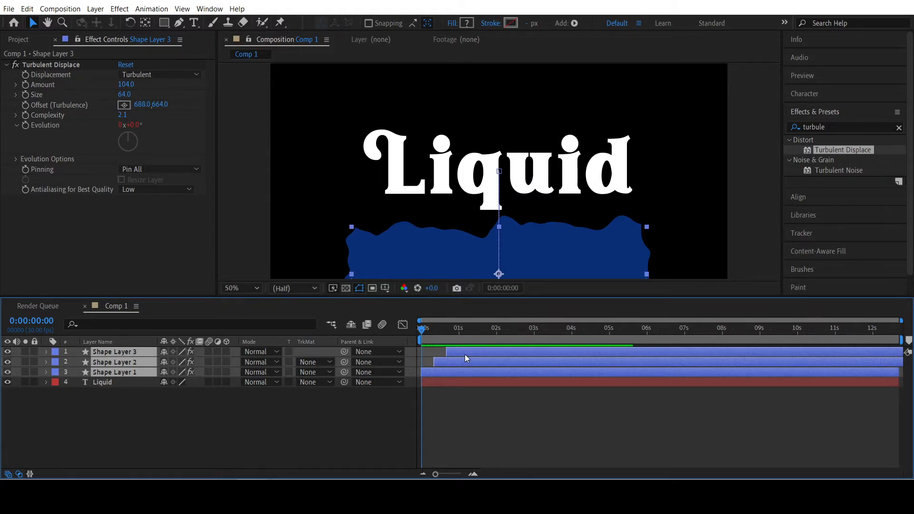
{"action": "key", "text": "u"}
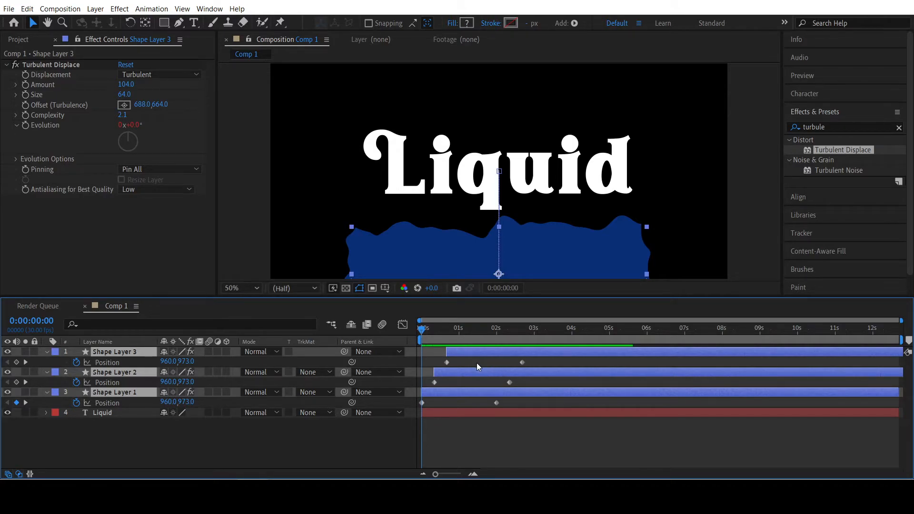
{"action": "left_click_drag", "start_coordinate": [473, 364], "coordinate": [569, 406]}
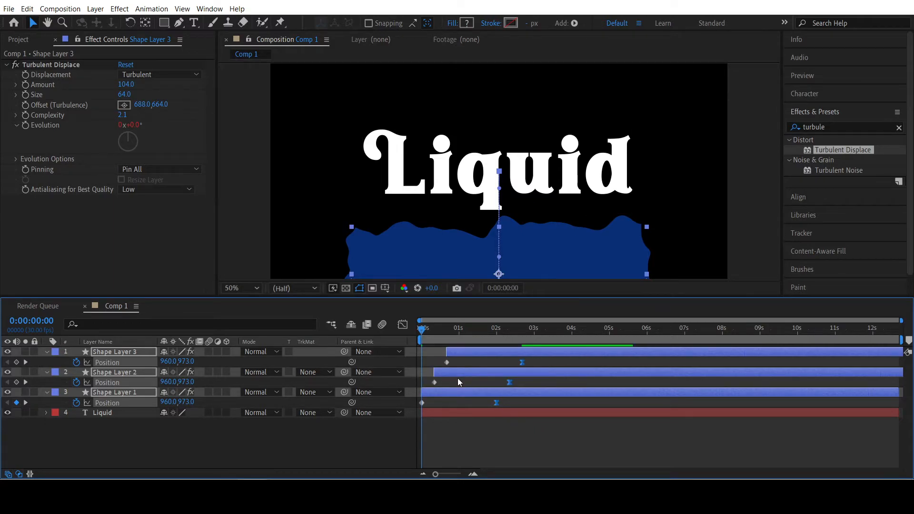
- In the speed graph, lengthen the incoming ease of the three layers' ending Position keyframes and preview the slower finish
{"action": "left_click", "coordinate": [403, 325]}
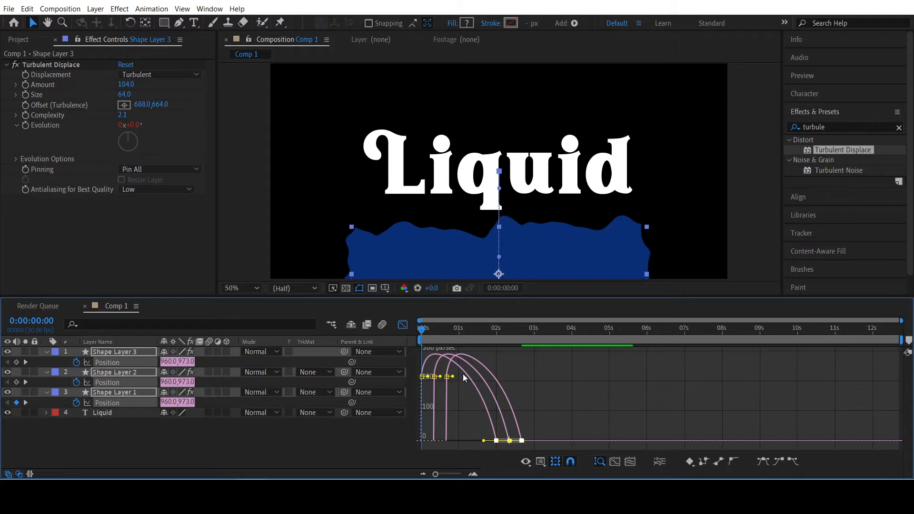
{"action": "left_click", "coordinate": [540, 464]}
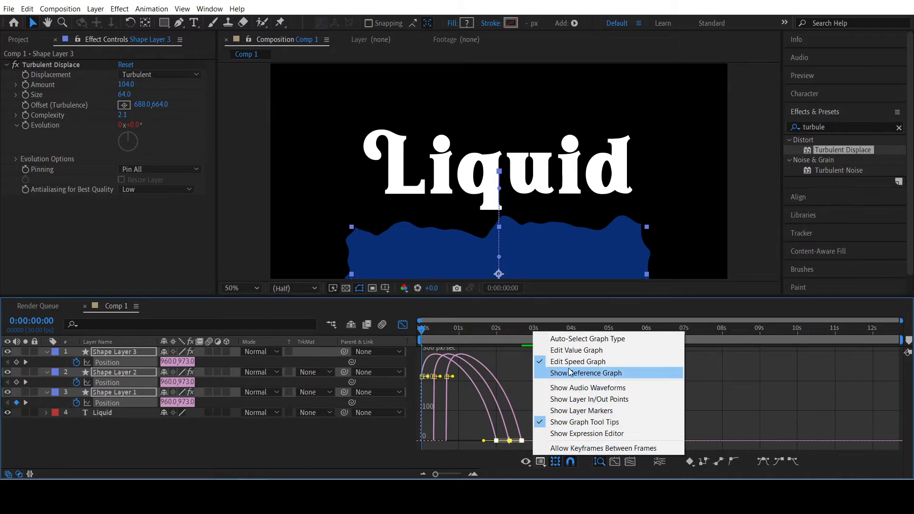
{"action": "left_click", "coordinate": [452, 406]}
{"action": "left_click_drag", "start_coordinate": [495, 450], "coordinate": [474, 440]}
{"action": "key", "text": "space"}
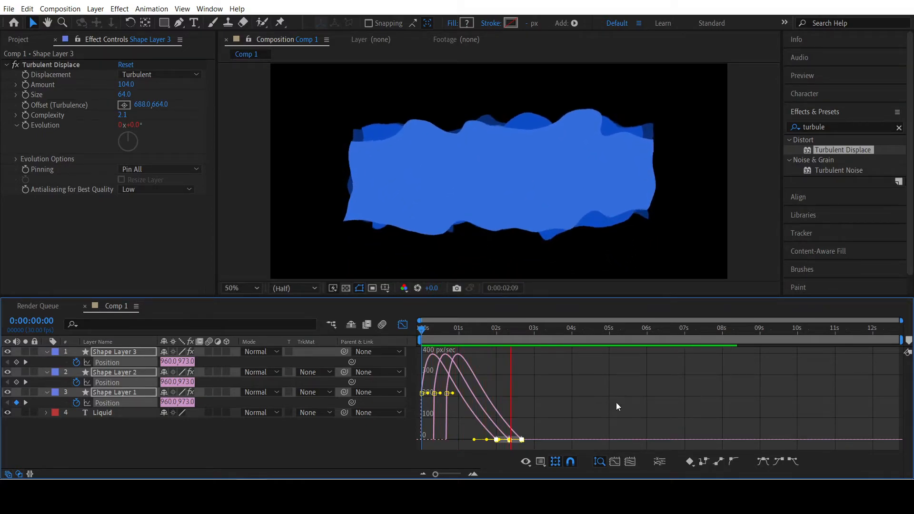
{"action": "key", "text": "space"}
- Extend the ending keyframes' ease slightly further, preview from the start, and return to the layer bars with keyframes collapsed
{"action": "left_click_drag", "start_coordinate": [472, 440], "coordinate": [470, 439]}
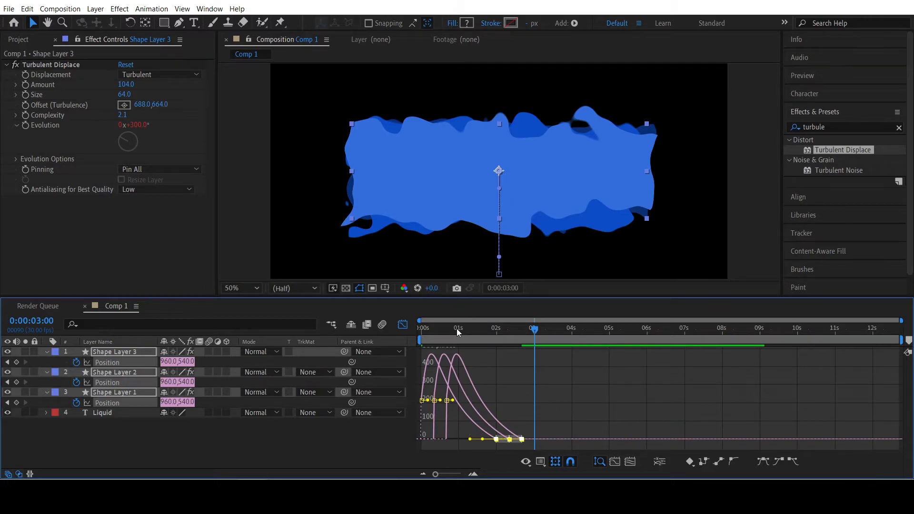
{"action": "key", "text": "space"}
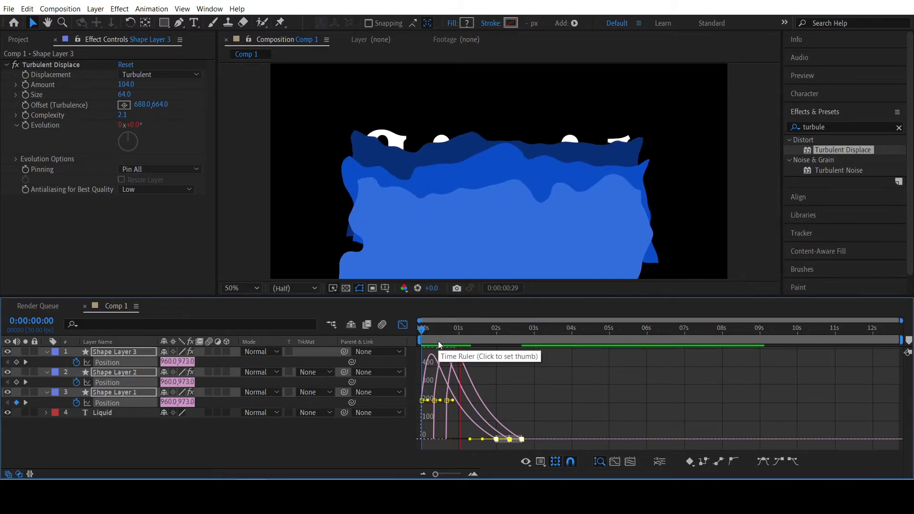
{"action": "key", "text": "space"}
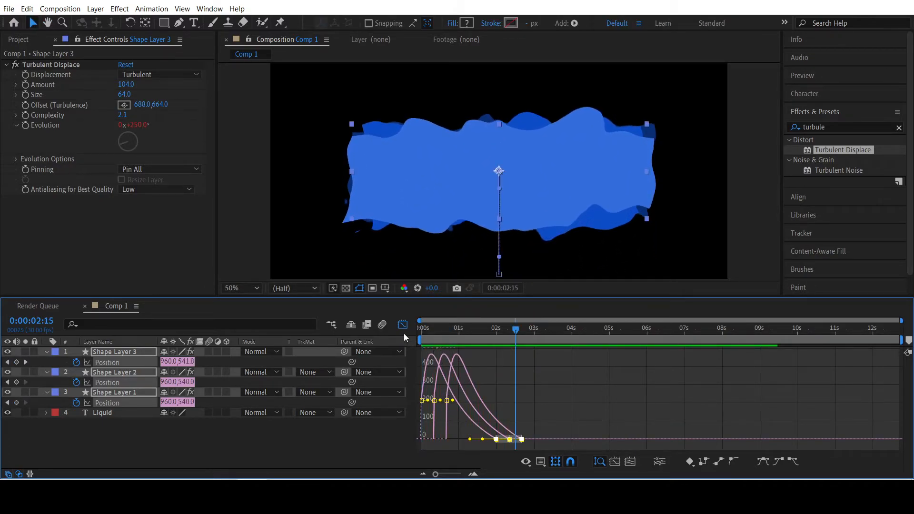
{"action": "left_click", "coordinate": [402, 325]}
{"action": "left_click", "coordinate": [341, 442]}
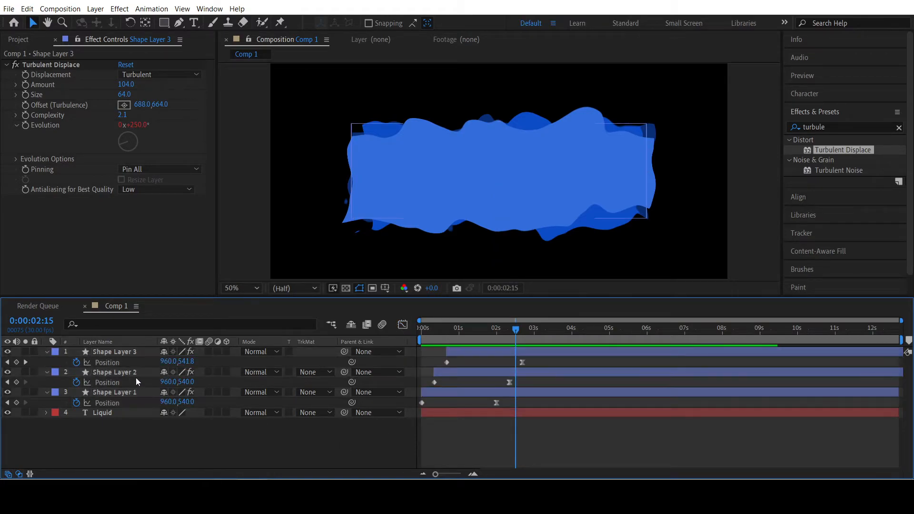
{"action": "key", "text": "u"}
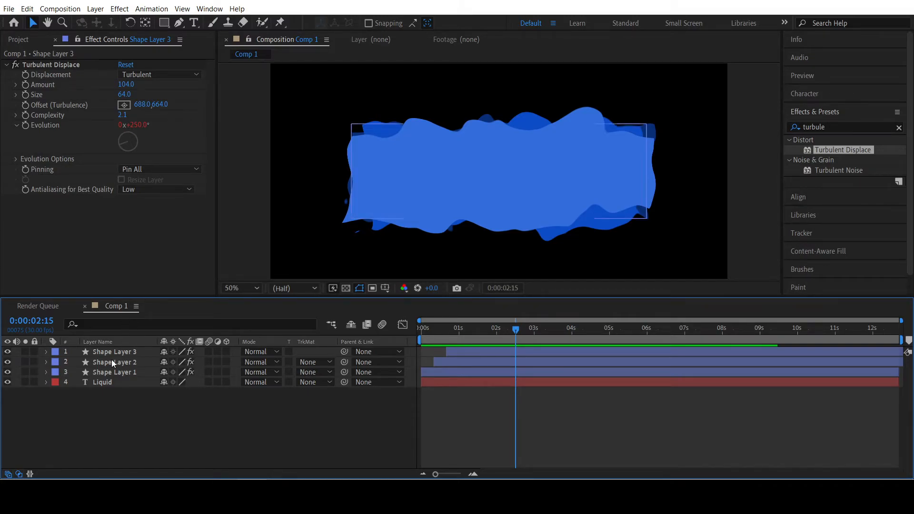
- Pre-compose the three shape layers into a new composition named Waves, moving all attributes into it
{"action": "left_click", "coordinate": [128, 355]}
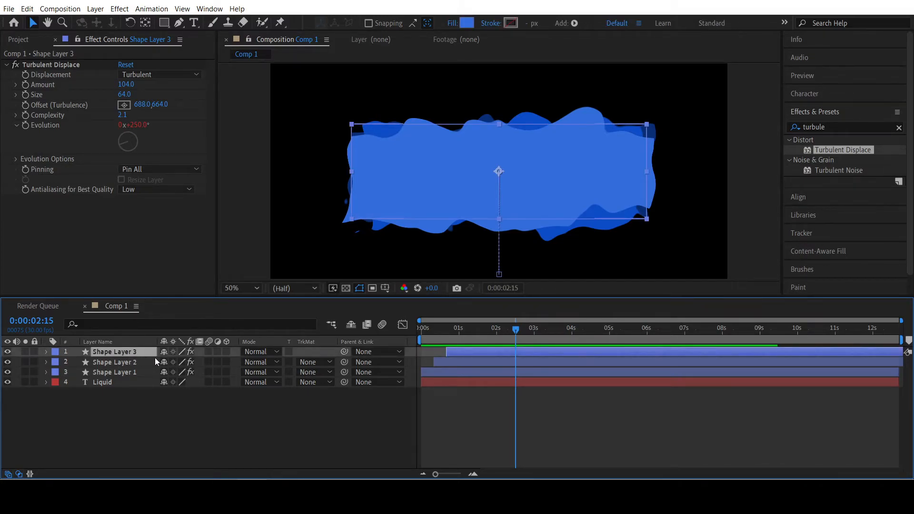
{"action": "left_click", "coordinate": [114, 372], "text": "shift"}
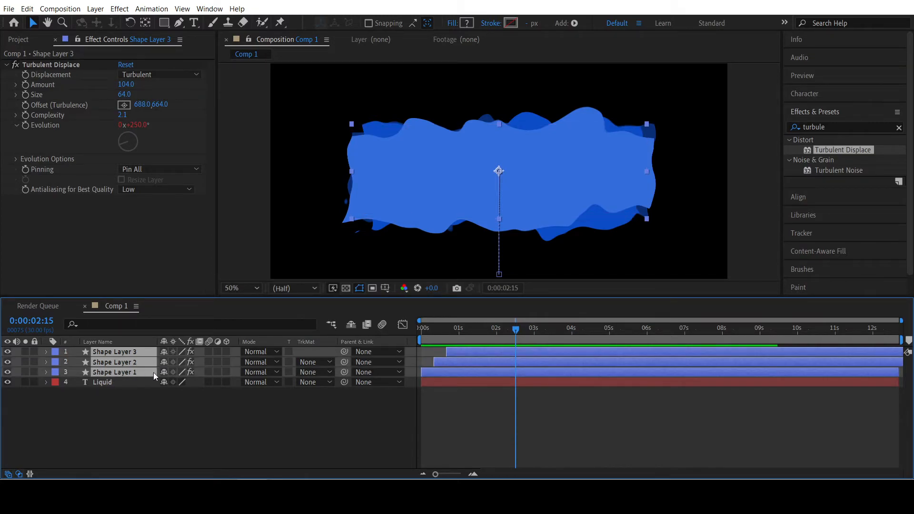
{"action": "right_click", "coordinate": [130, 363]}
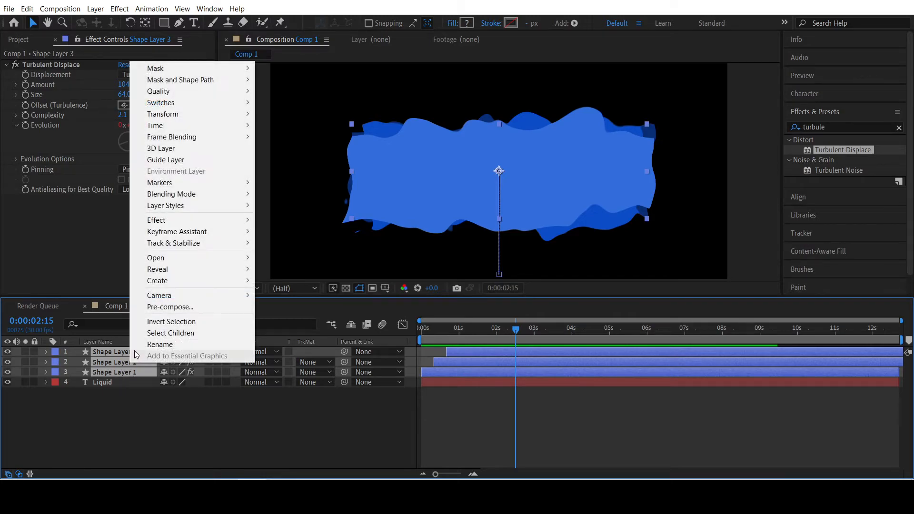
{"action": "left_click", "coordinate": [188, 307]}
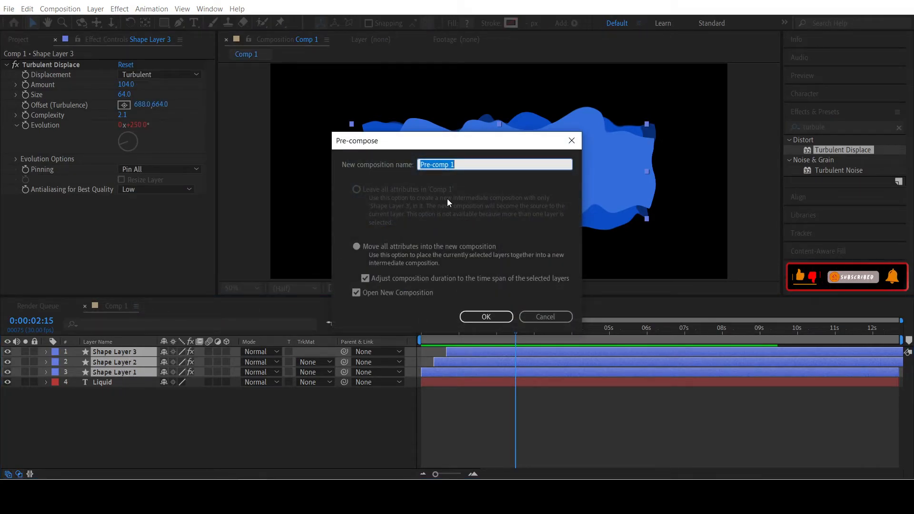
{"action": "type", "text": "Waves"}
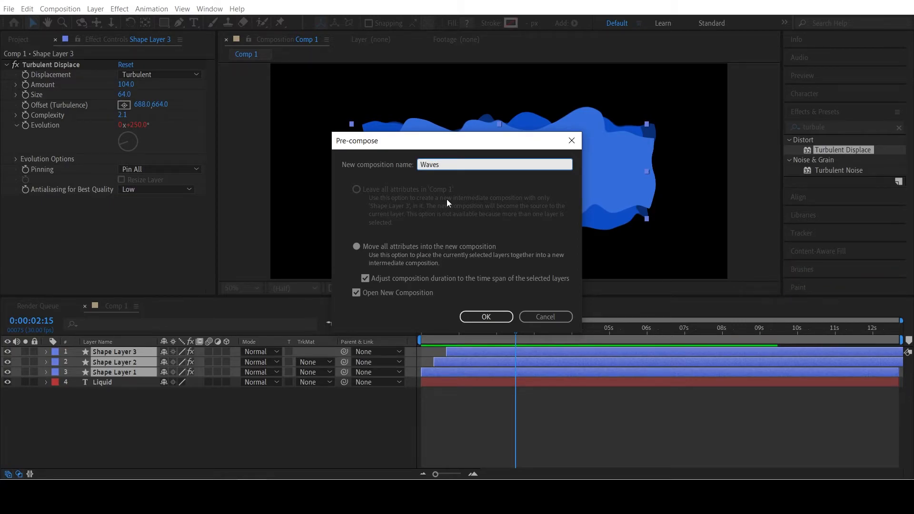
{"action": "left_click", "coordinate": [485, 316]}
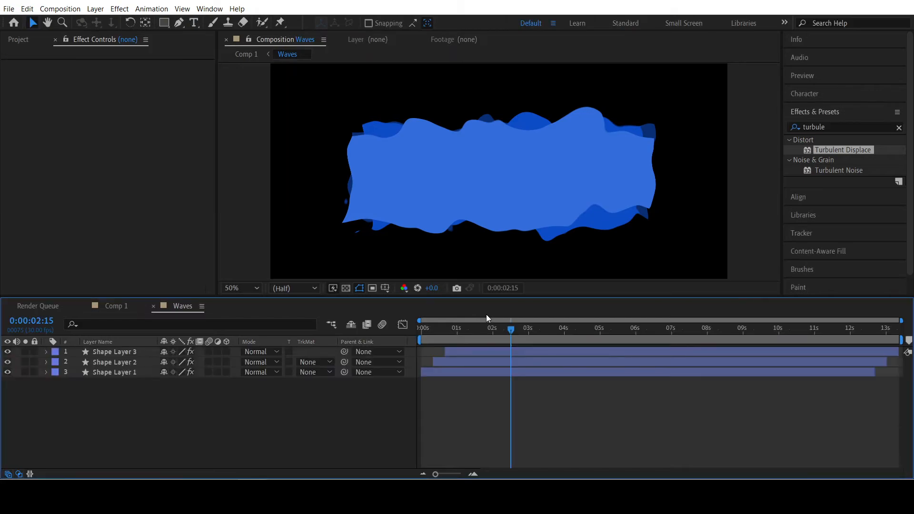
- Return to Comp 1 at 0:00:00:00 and place the Waves layer below the Liquid text layer
{"action": "left_click", "coordinate": [111, 306]}
{"action": "left_click_drag", "start_coordinate": [477, 341], "coordinate": [386, 321]}
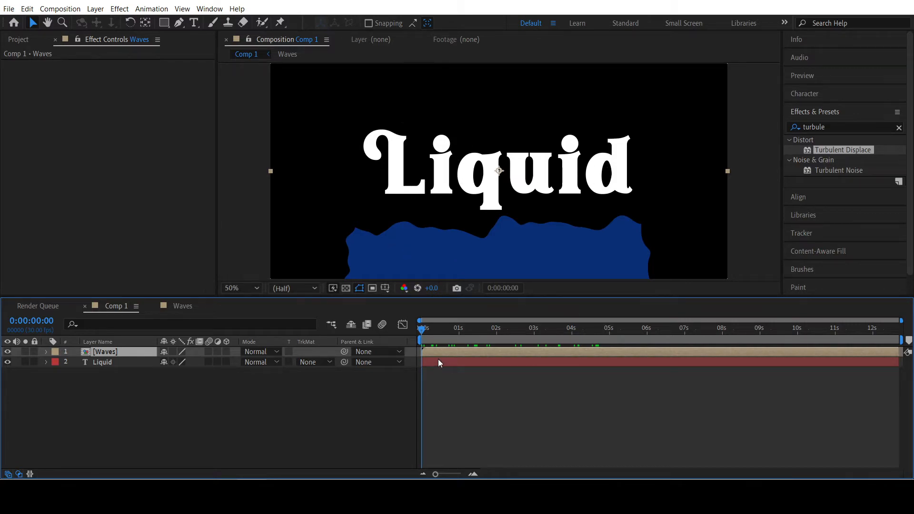
{"action": "left_click", "coordinate": [132, 375]}
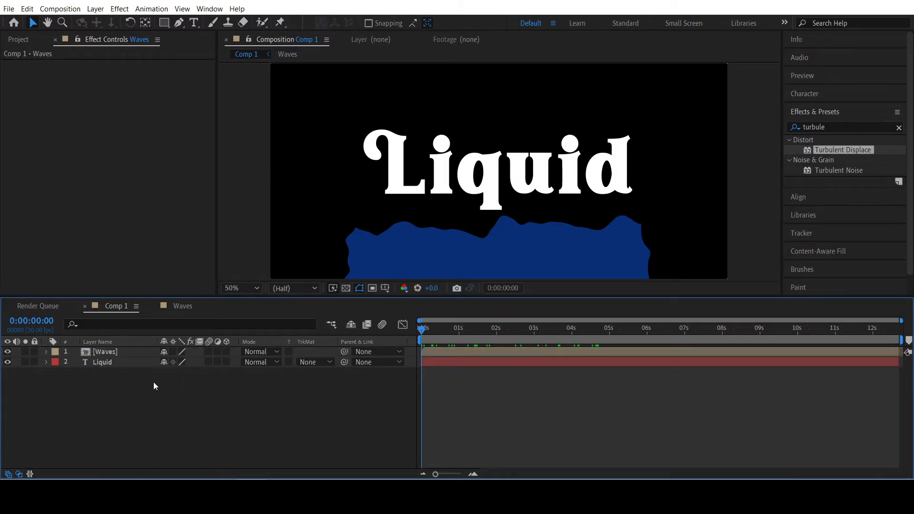
{"action": "left_click_drag", "start_coordinate": [133, 351], "coordinate": [132, 366]}
{"action": "left_click", "coordinate": [216, 421]}
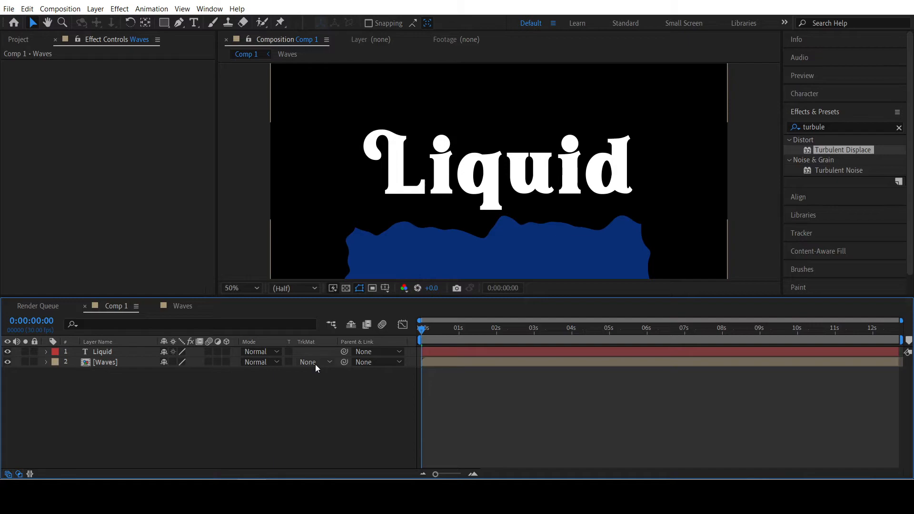
{"action": "left_click", "coordinate": [8, 474]}
{"action": "left_click", "coordinate": [8, 474]}
{"action": "left_click", "coordinate": [18, 474]}
{"action": "left_click", "coordinate": [17, 474]}
{"action": "left_click", "coordinate": [29, 474]}
{"action": "left_click", "coordinate": [29, 474]}
{"action": "left_click", "coordinate": [29, 474]}
{"action": "left_click", "coordinate": [29, 474]}
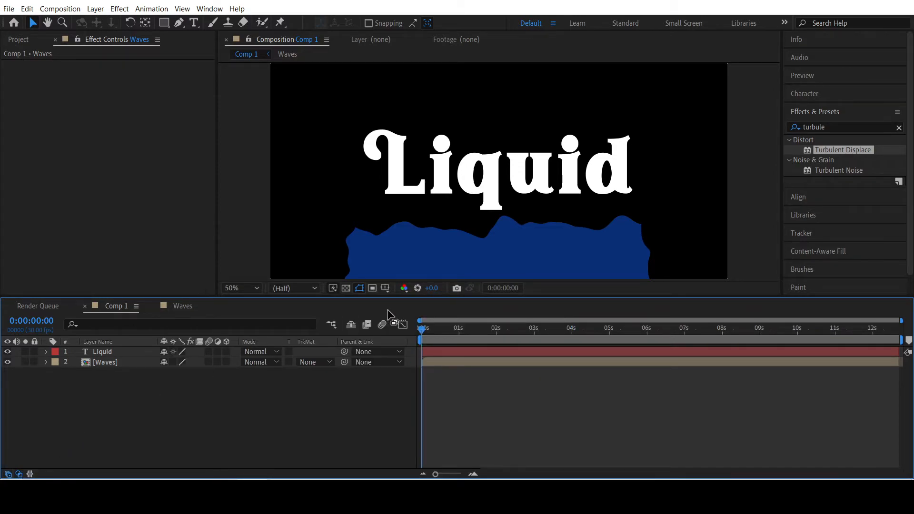
- Set the Waves layer's track matte to Alpha Matte "Liquid" and play back the filled text
{"action": "left_click", "coordinate": [330, 362]}
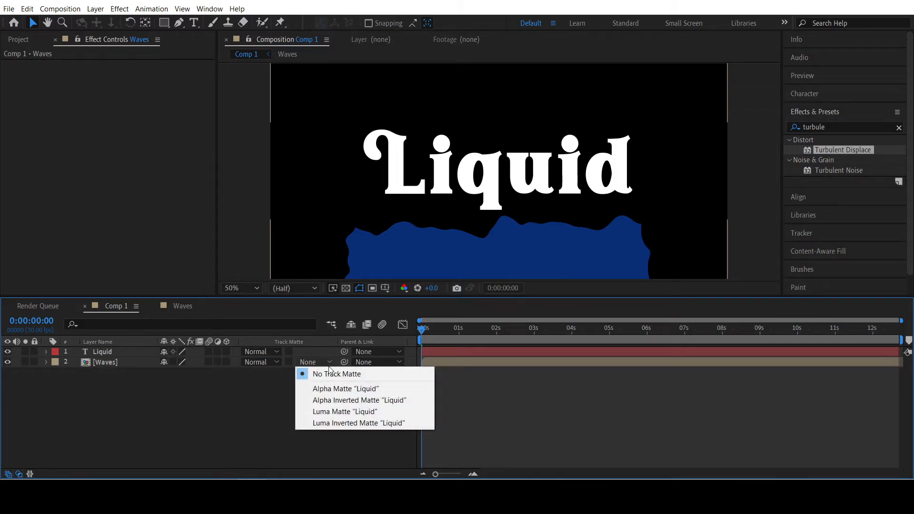
{"action": "left_click", "coordinate": [344, 389]}
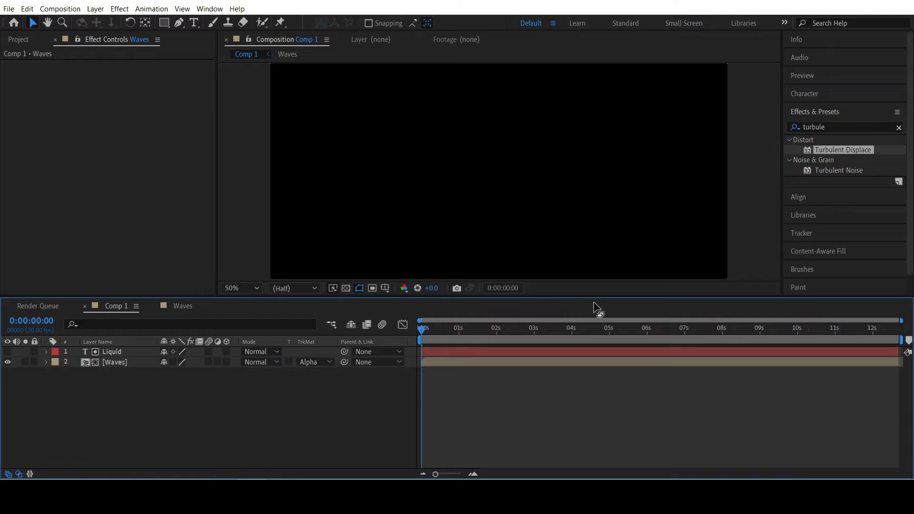
{"action": "key", "text": "space"}
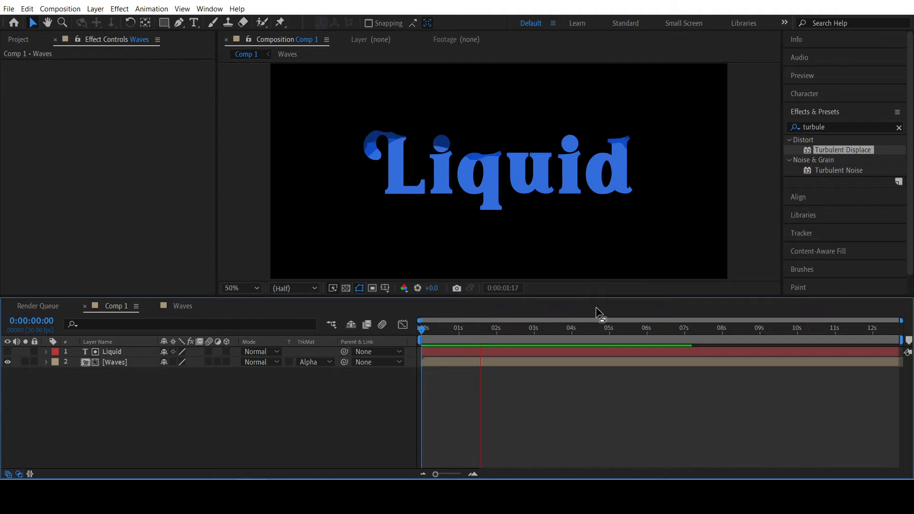
{"action": "key", "text": "space"}
- Create a 1920 × 1080 px solid in dark blue 000B2F
{"action": "right_click", "coordinate": [283, 401]}
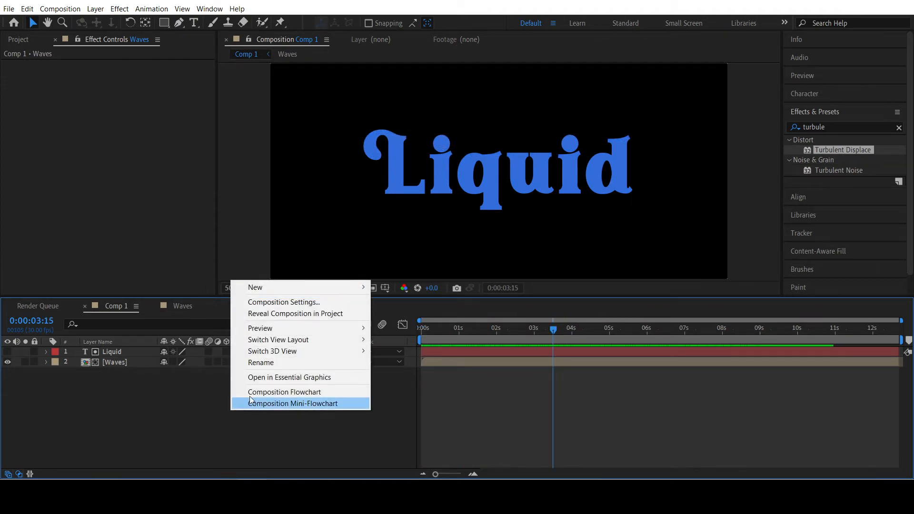
{"action": "mouse_move", "coordinate": [310, 290]}
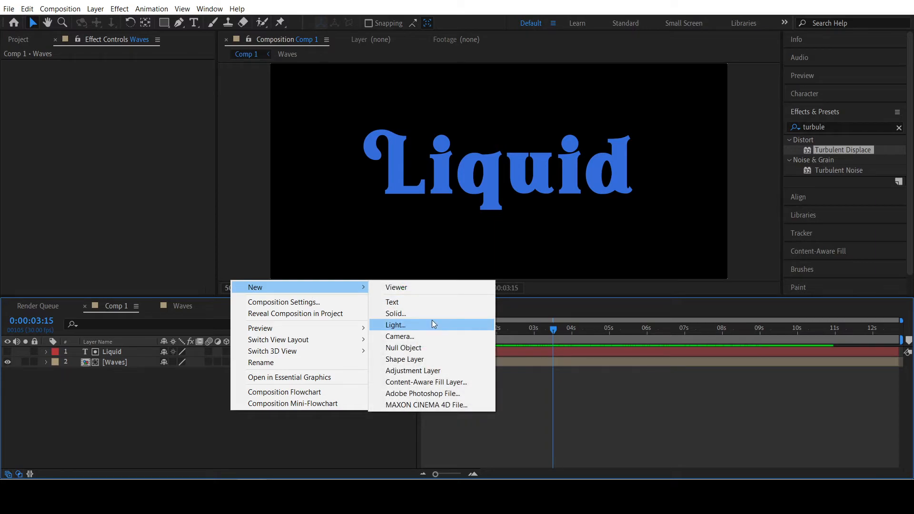
{"action": "left_click", "coordinate": [433, 314]}
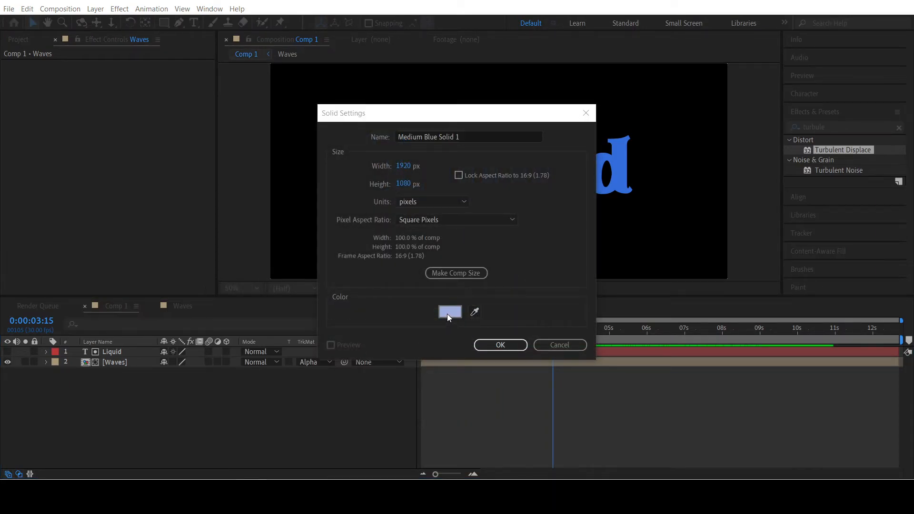
{"action": "left_click", "coordinate": [450, 312]}
{"action": "left_click_drag", "start_coordinate": [186, 259], "coordinate": [206, 282]}
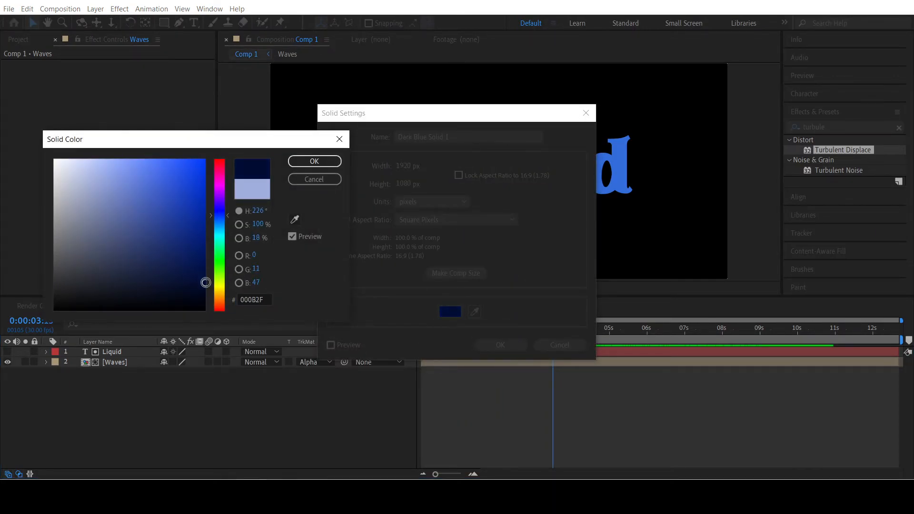
{"action": "left_click", "coordinate": [311, 164]}
{"action": "left_click", "coordinate": [500, 344]}
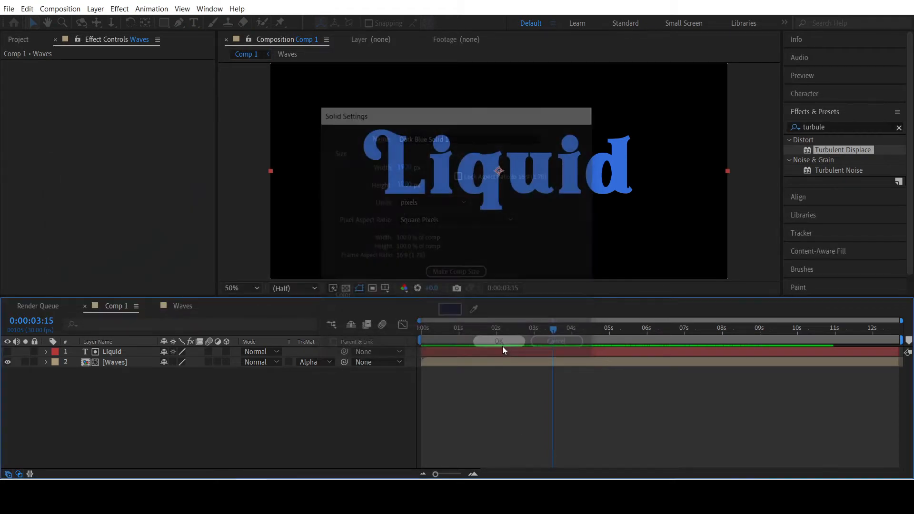
- Place the dark blue solid below the Waves layer and preview the animation from the start, ending at 0:00:01:18
{"action": "left_click_drag", "start_coordinate": [136, 352], "coordinate": [138, 381]}
{"action": "left_click_drag", "start_coordinate": [439, 328], "coordinate": [390, 339]}
{"action": "key", "text": "space"}
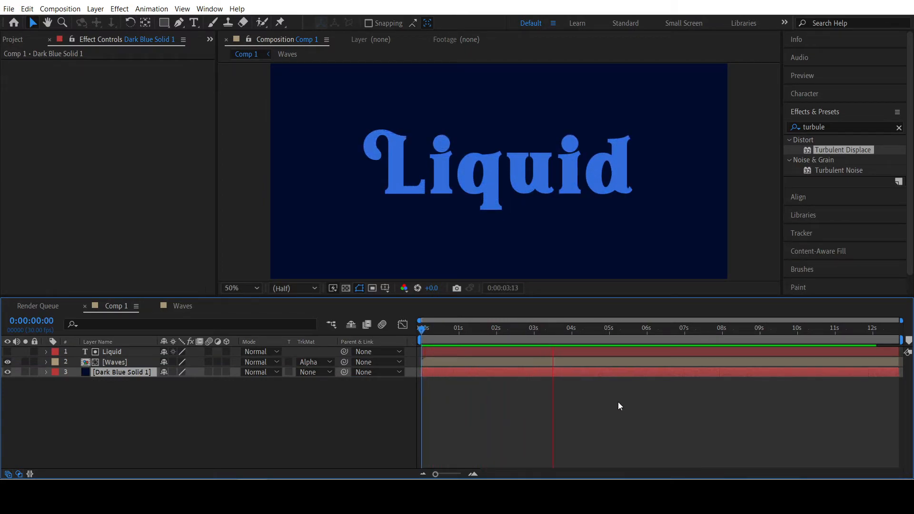
{"action": "key", "text": "space"}
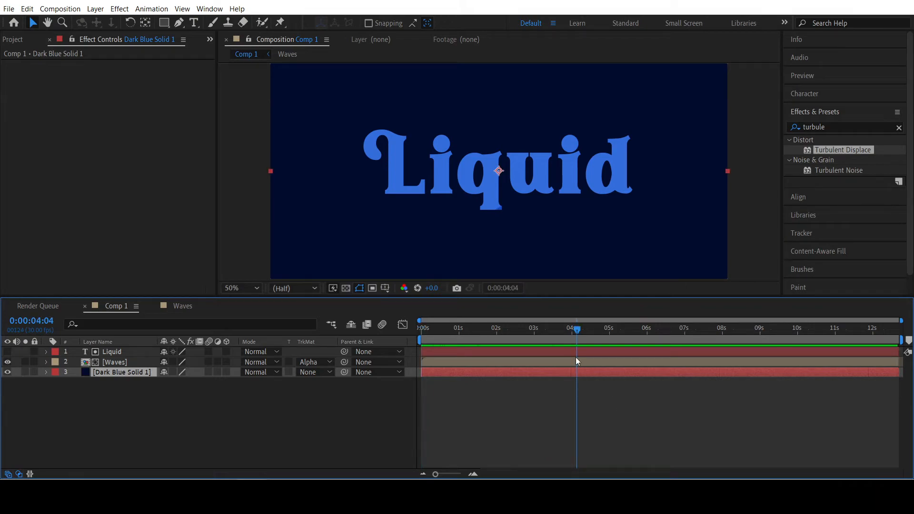
{"action": "left_click_drag", "start_coordinate": [455, 328], "coordinate": [481, 332]}
{"action": "left_click", "coordinate": [246, 436]}
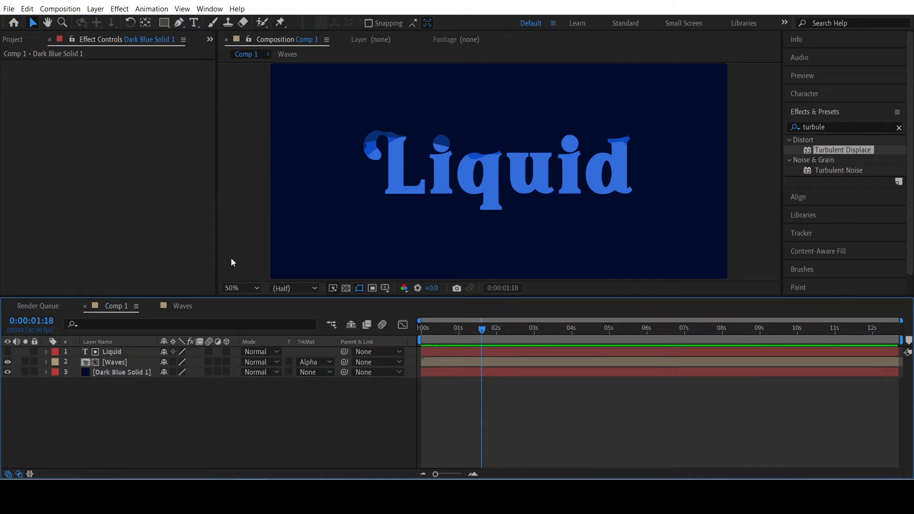
- Create a 1920 × 1080 px solid in light blue A2B1E5
{"action": "right_click", "coordinate": [188, 434]}
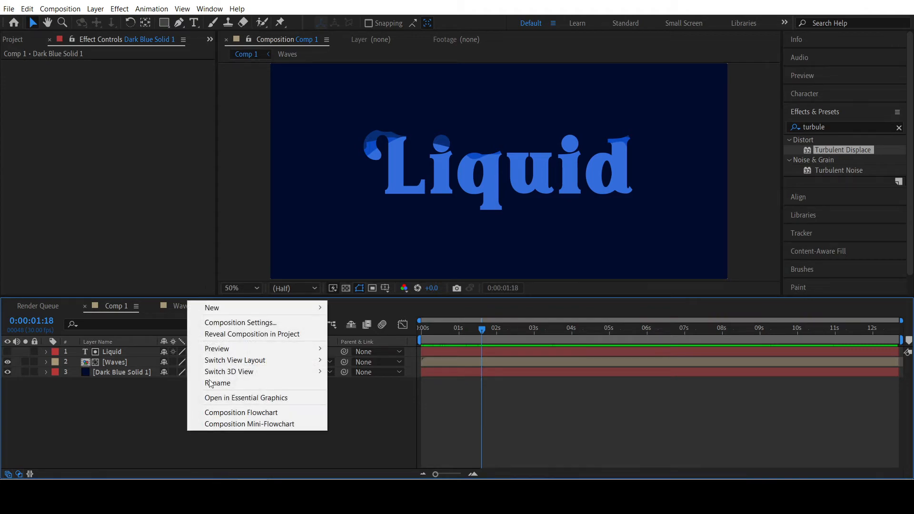
{"action": "mouse_move", "coordinate": [255, 313]}
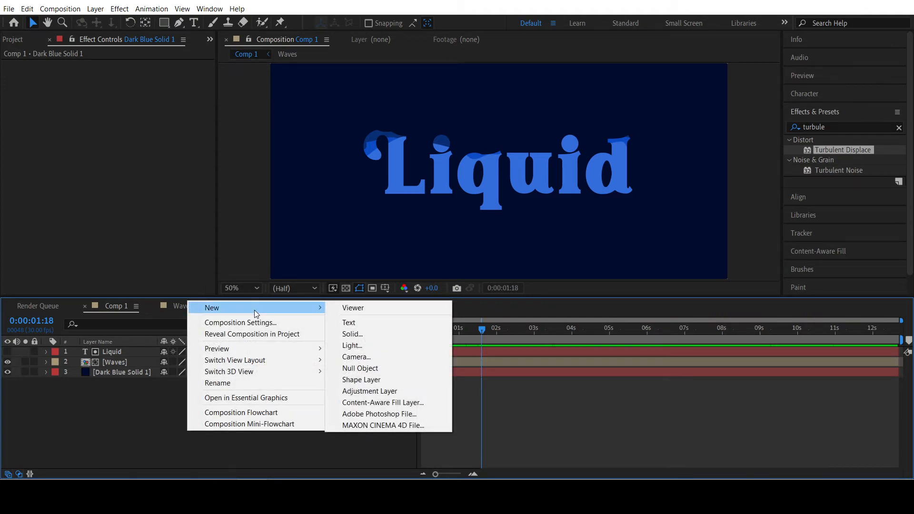
{"action": "left_click", "coordinate": [361, 333]}
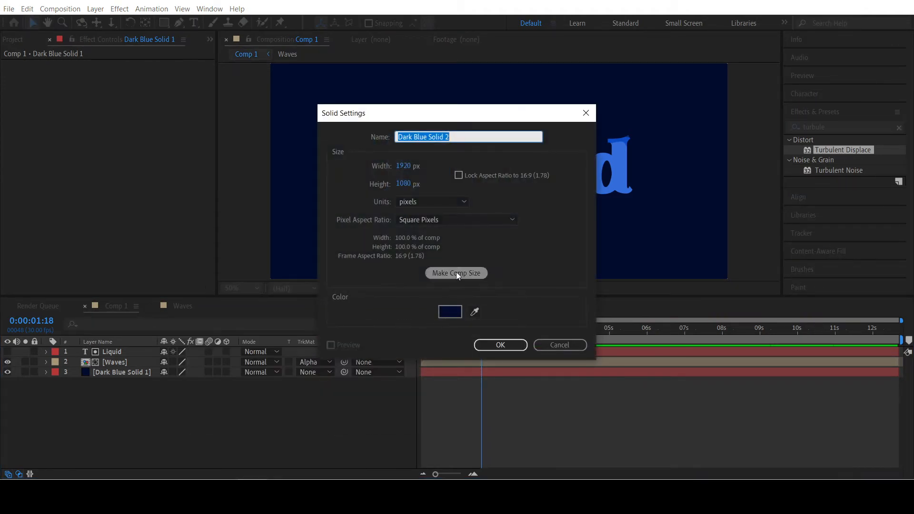
{"action": "left_click", "coordinate": [449, 311]}
{"action": "mouse_move", "coordinate": [167, 225]}
{"action": "left_mouse_down"}
{"action": "mouse_move", "coordinate": [155, 206]}
{"action": "mouse_move", "coordinate": [106, 194]}
{"action": "mouse_move", "coordinate": [98, 174]}
{"action": "left_mouse_up"}
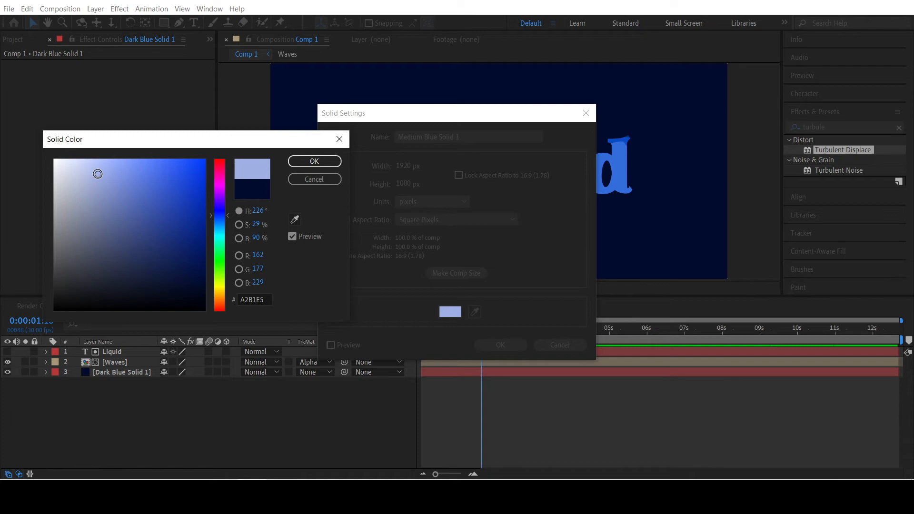
{"action": "left_click", "coordinate": [307, 165]}
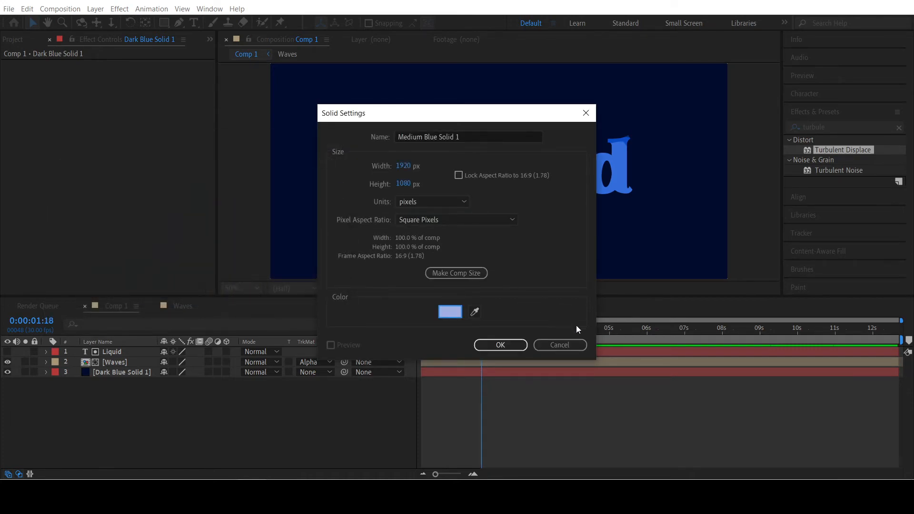
{"action": "left_click", "coordinate": [501, 345]}
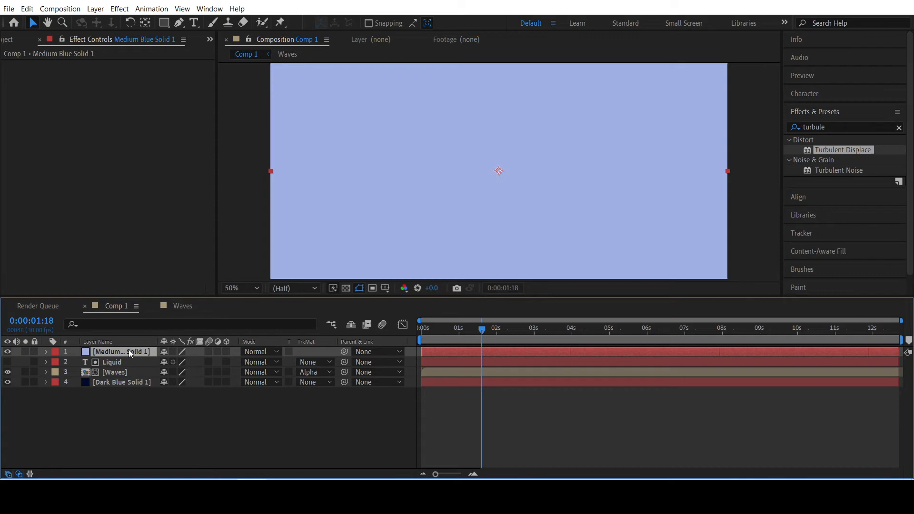
- Pre-compose the Liquid text and Waves layers together into a new composition named "Text waves"
{"action": "left_click", "coordinate": [124, 418]}
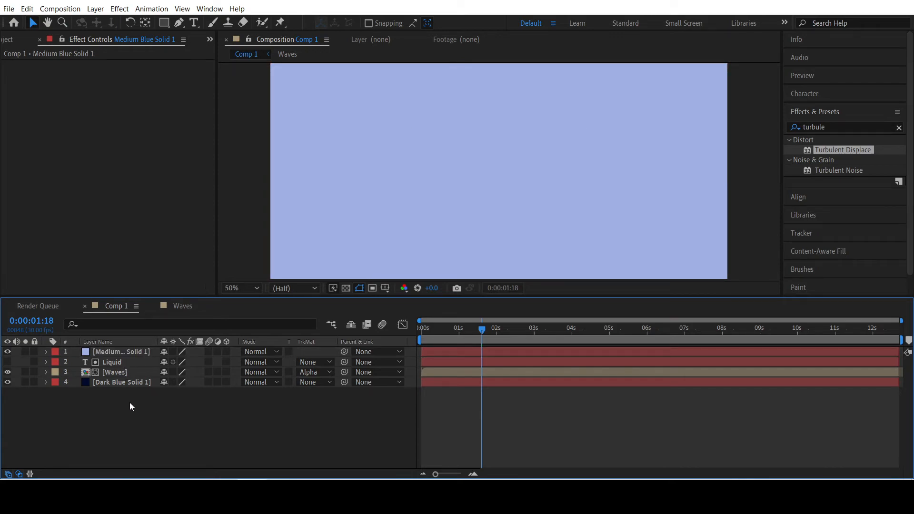
{"action": "left_click", "coordinate": [130, 363]}
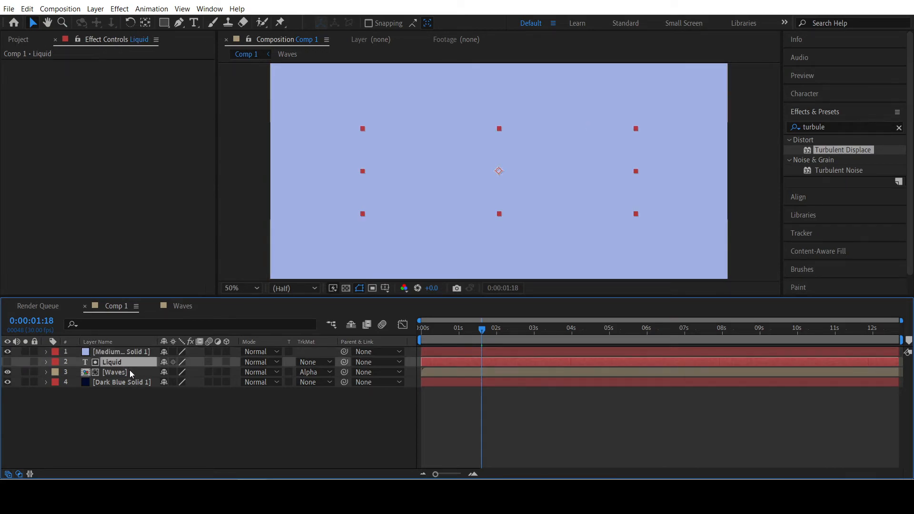
{"action": "left_click", "coordinate": [131, 372], "text": "ctrl"}
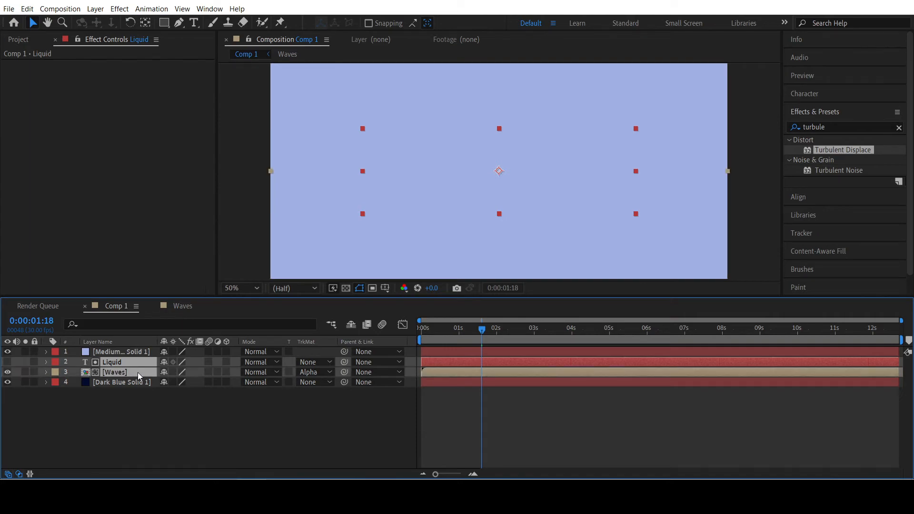
{"action": "right_click", "coordinate": [139, 367]}
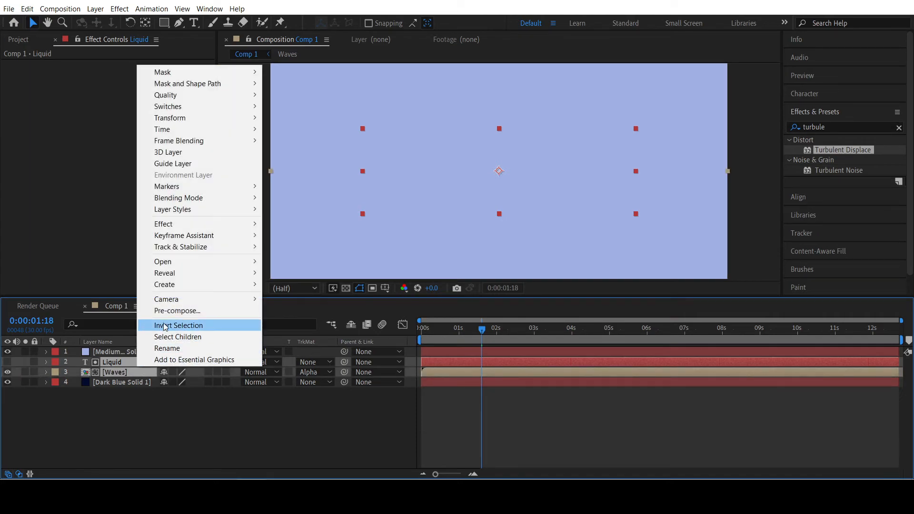
{"action": "left_click", "coordinate": [176, 311]}
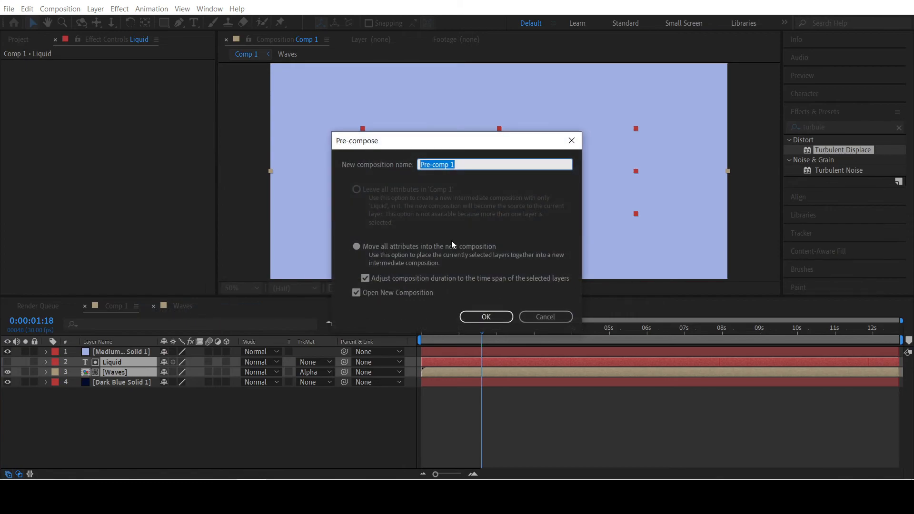
{"action": "type", "text": "Text waves"}
{"action": "key", "text": "Return"}
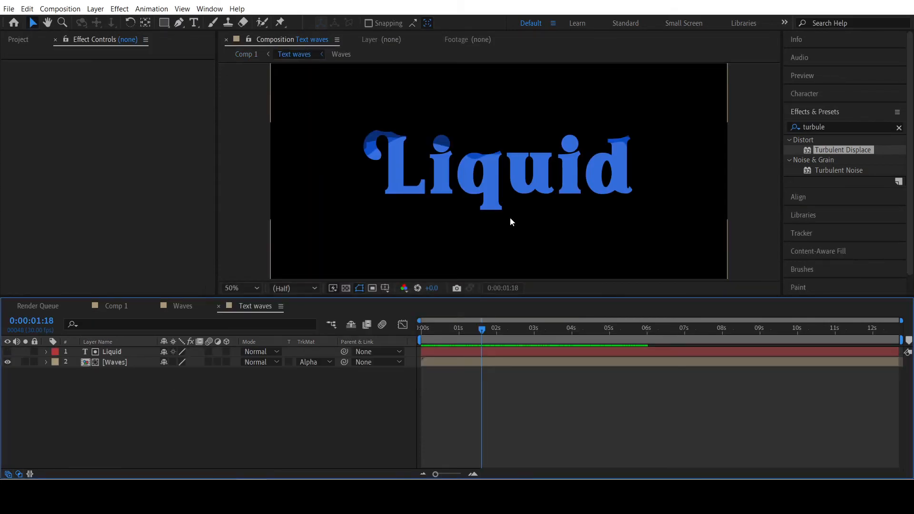
- Return to Comp 1, duplicate the Text waves layer and place the copy above the light blue solid
{"action": "left_click", "coordinate": [181, 306]}
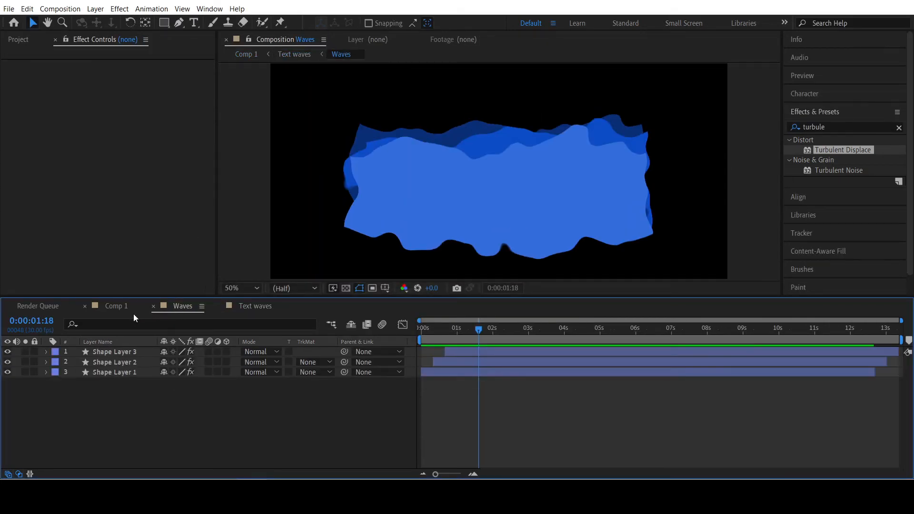
{"action": "left_click", "coordinate": [122, 307]}
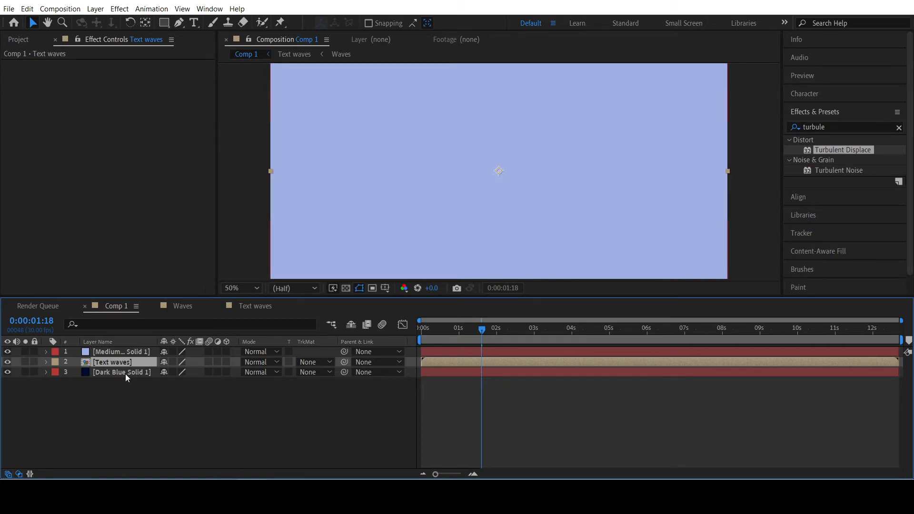
{"action": "key", "text": "ctrl+d"}
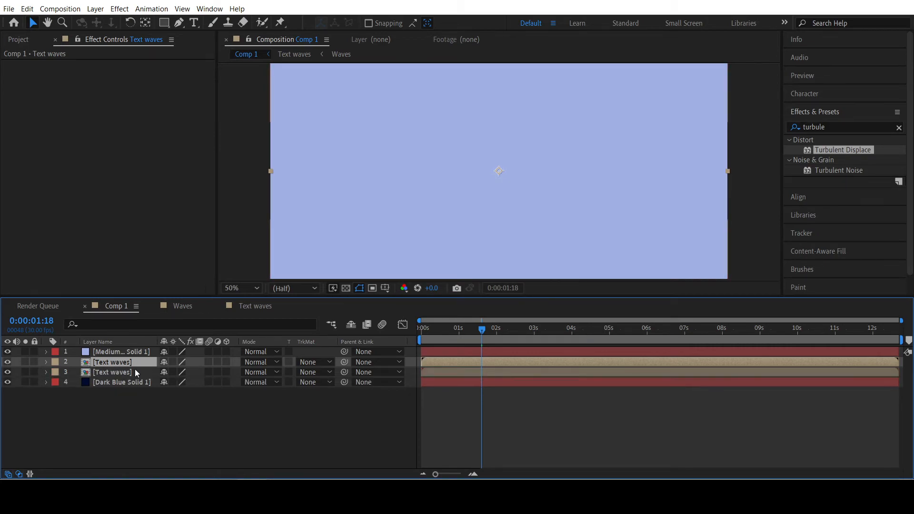
{"action": "left_click_drag", "start_coordinate": [135, 362], "coordinate": [135, 348]}
- Apply the CC Bubbles effect to the light blue solid and scrub the timeline to 0:00:05:19
{"action": "left_click", "coordinate": [142, 363]}
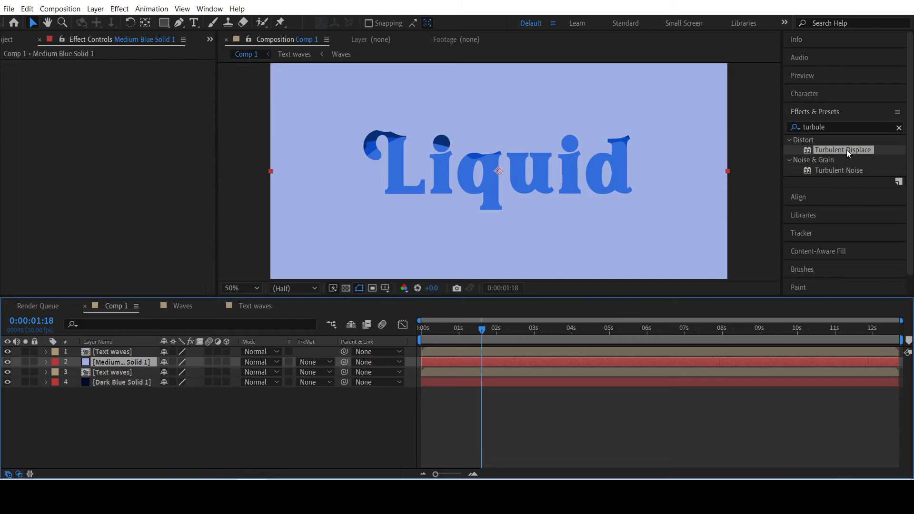
{"action": "left_click", "coordinate": [898, 128]}
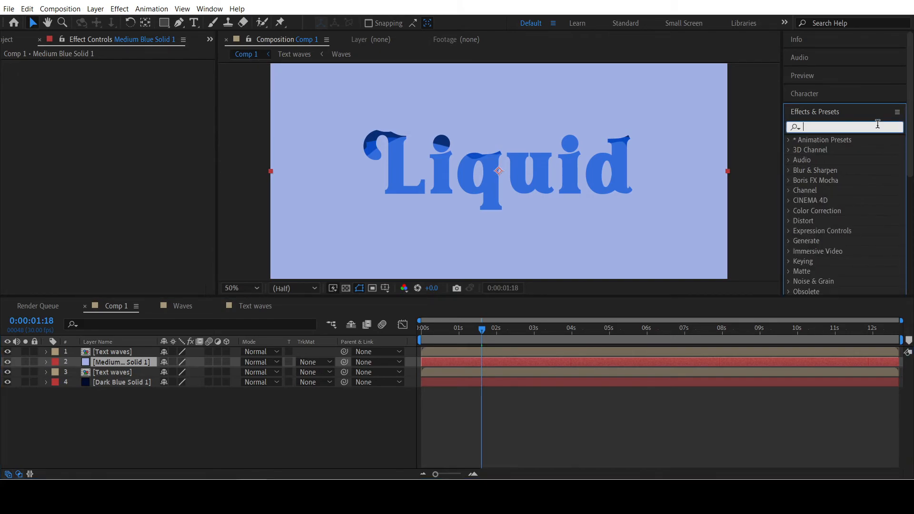
{"action": "type", "text": "cc bubbl"}
{"action": "left_click_drag", "start_coordinate": [823, 152], "coordinate": [115, 361]}
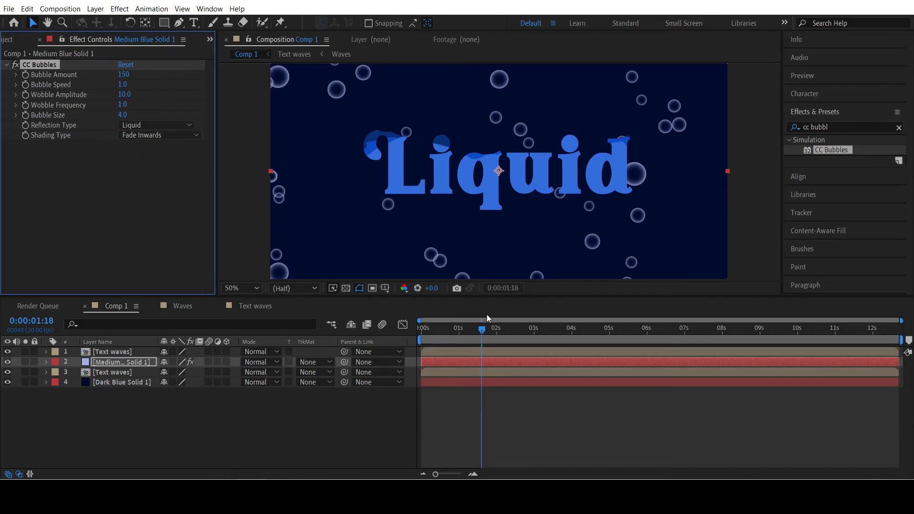
{"action": "left_click_drag", "start_coordinate": [459, 328], "coordinate": [633, 342]}
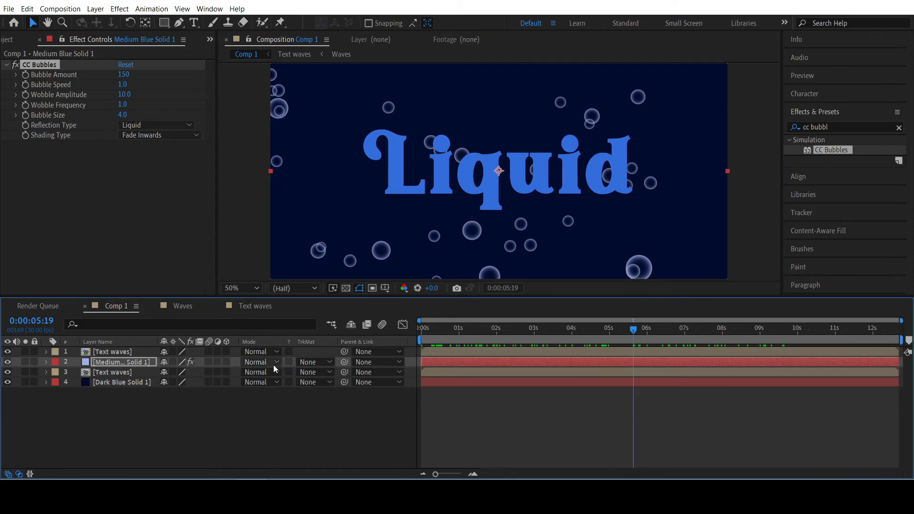
- Set the bubbles solid's track matte to Alpha Matte "[Text waves]" and play the animation from 0:00:00:00
{"action": "left_click", "coordinate": [308, 363]}
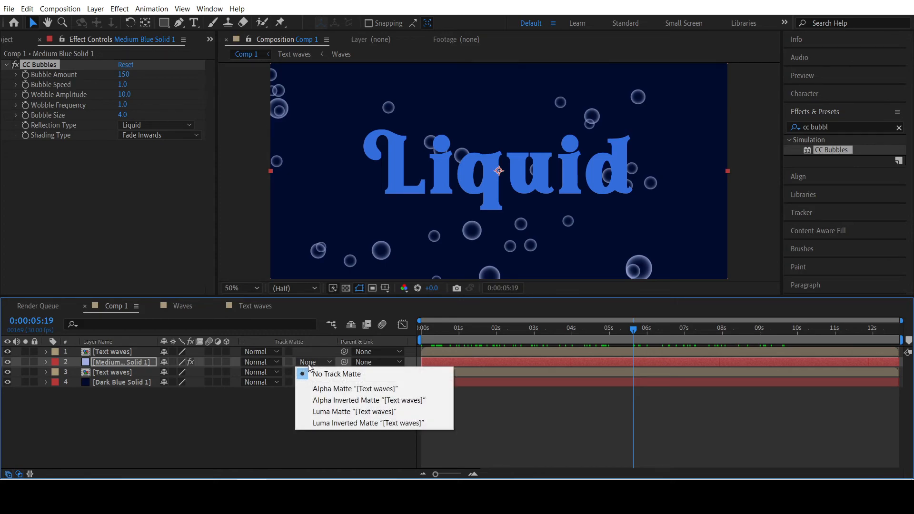
{"action": "left_click", "coordinate": [341, 391]}
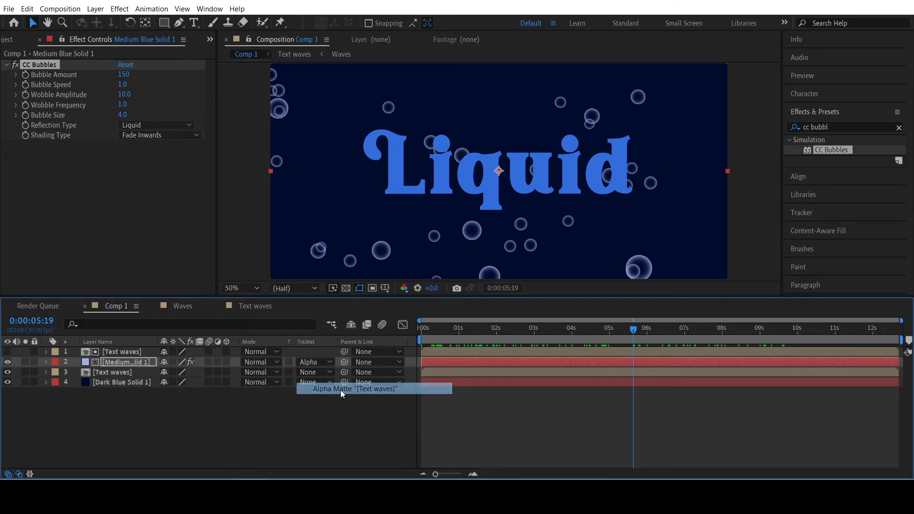
{"action": "left_click_drag", "start_coordinate": [481, 332], "coordinate": [421, 335]}
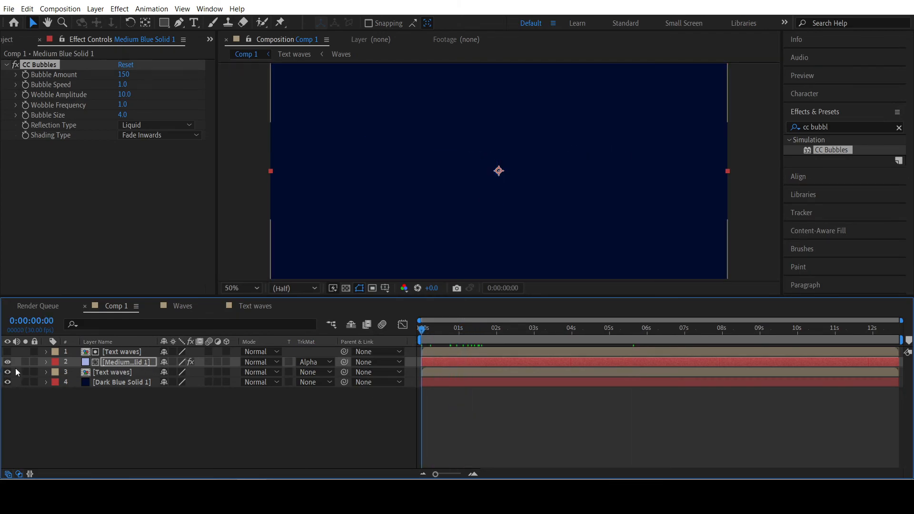
{"action": "left_click", "coordinate": [613, 409]}
{"action": "key", "text": "space"}
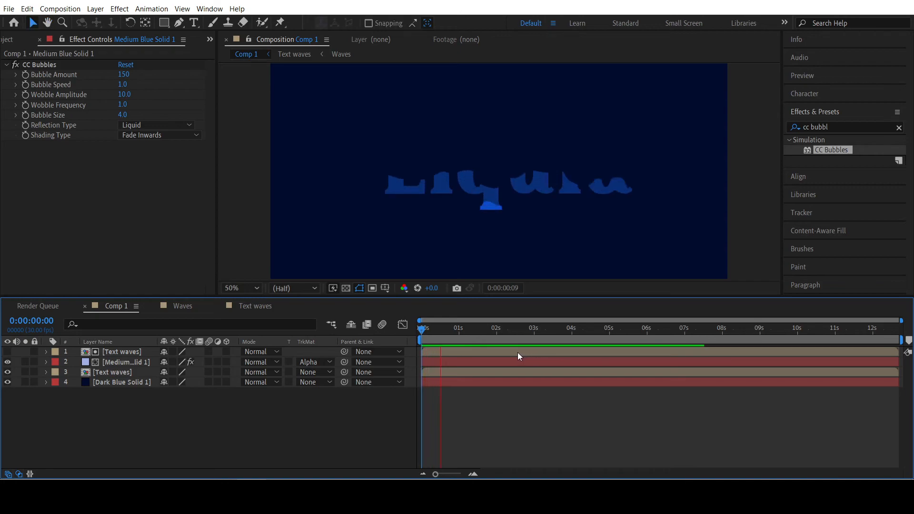
- Preview the bubbles with the lower Text waves layer hidden, show the layer again and replay from the start, stopping at 0:00:02:05
{"action": "left_click", "coordinate": [8, 371]}
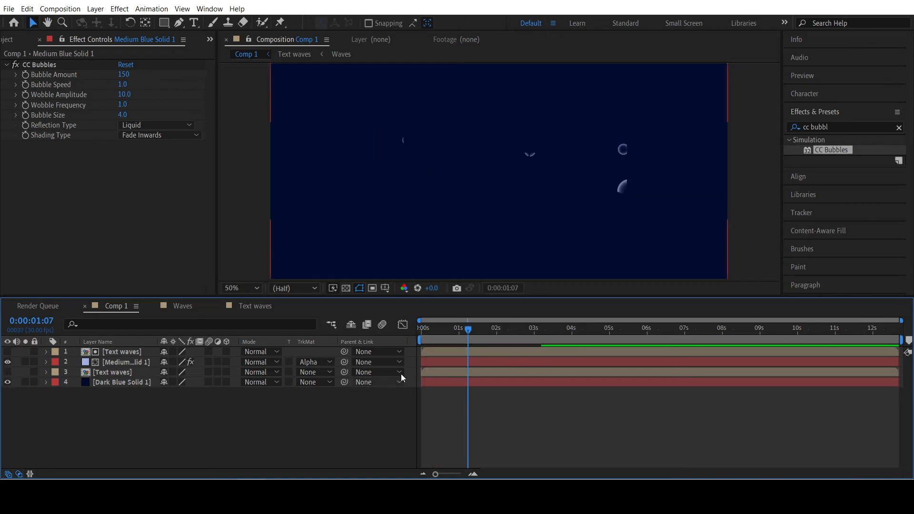
{"action": "key", "text": "space"}
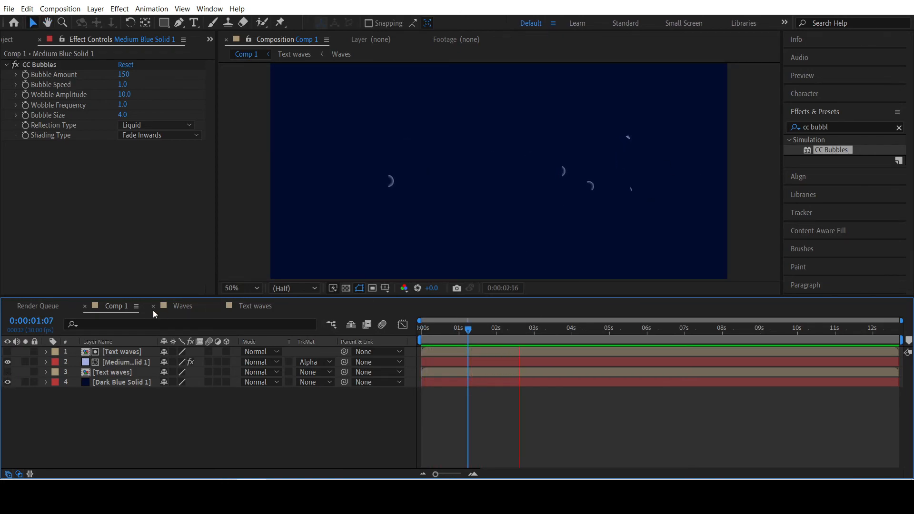
{"action": "left_click", "coordinate": [7, 372]}
{"action": "left_click", "coordinate": [470, 333]}
{"action": "key", "text": "Home"}
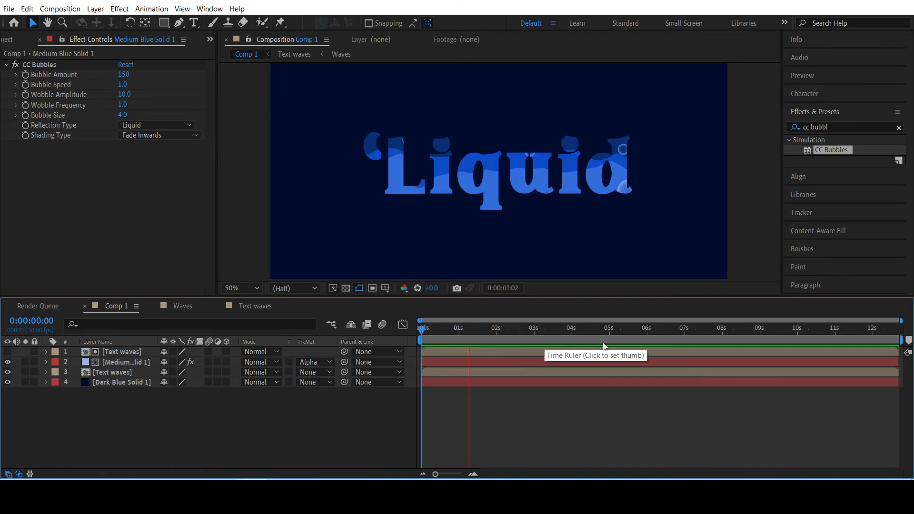
{"action": "key", "text": "space"}
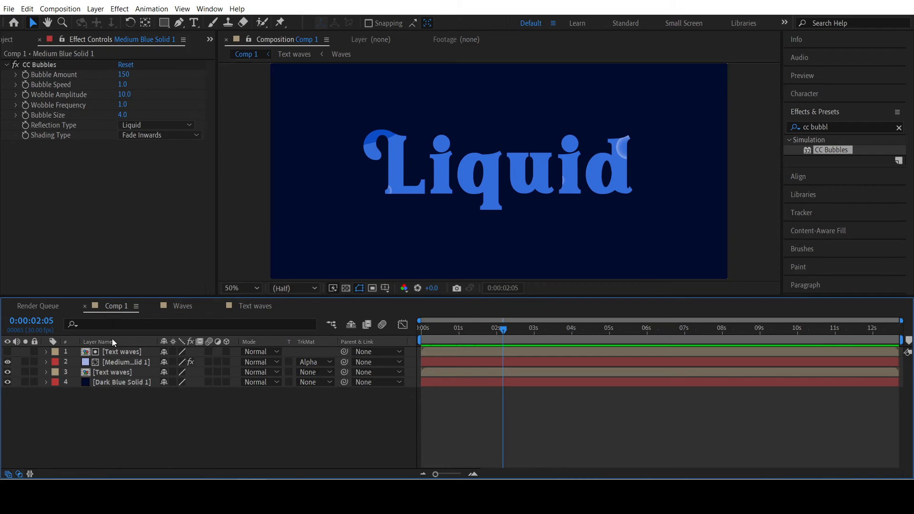
- Set the CC Bubbles amount to 240 and bubble size to 3.5, and preview from the start
{"action": "left_click_drag", "start_coordinate": [125, 74], "coordinate": [139, 73]}
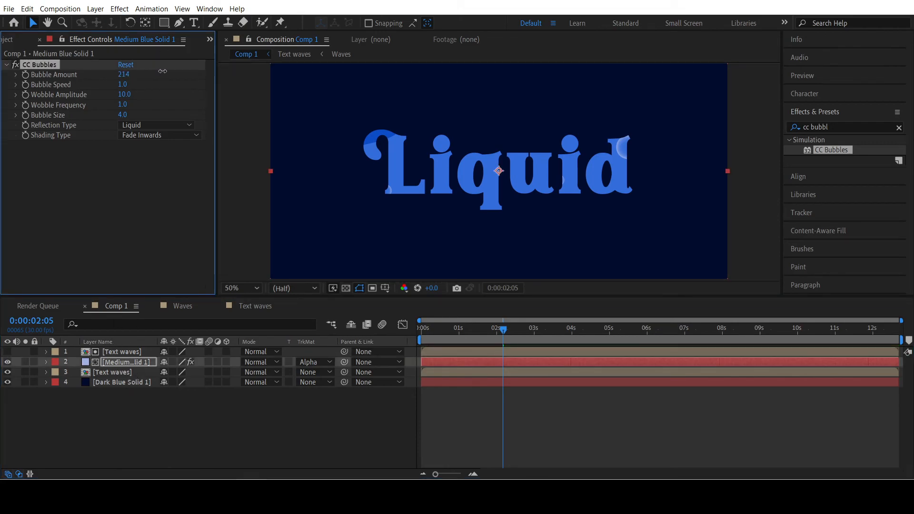
{"action": "left_click_drag", "start_coordinate": [503, 328], "coordinate": [461, 328]}
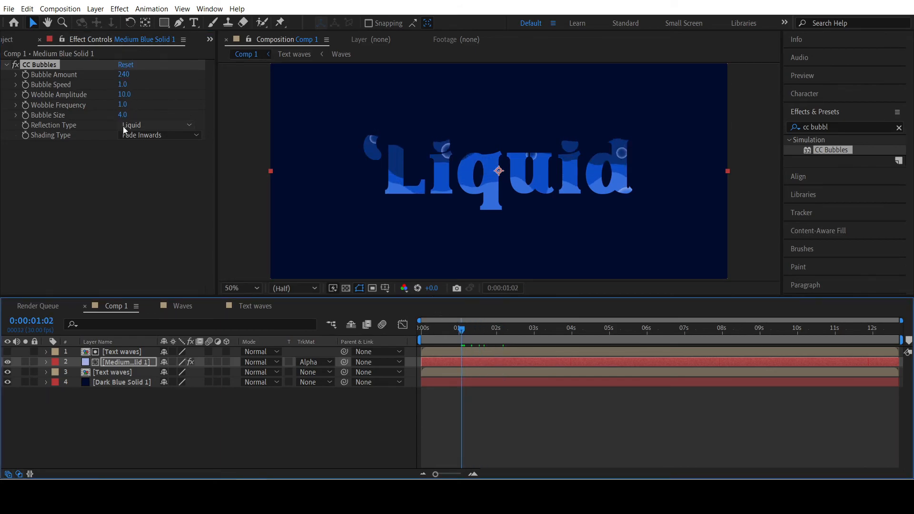
{"action": "left_click_drag", "start_coordinate": [124, 116], "coordinate": [118, 119]}
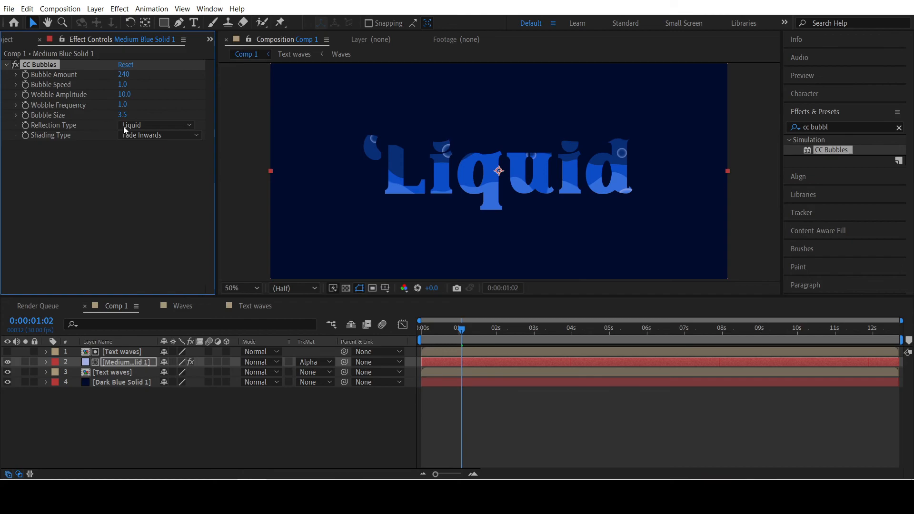
{"action": "left_click_drag", "start_coordinate": [463, 325], "coordinate": [408, 335]}
{"action": "key", "text": "space"}
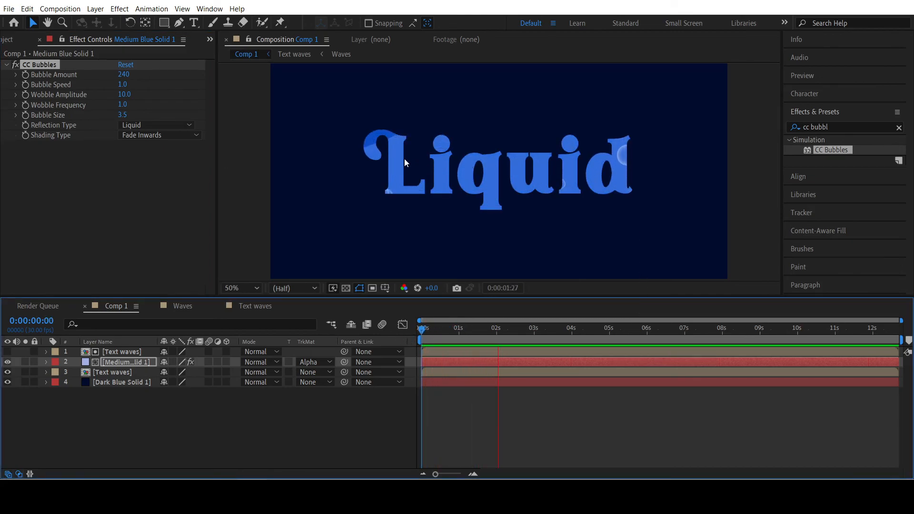
{"action": "key", "text": "space"}
- Set the CC Bubbles amount to 256 and the shading type to Lighten, with the playhead at 0:00:01:07
{"action": "left_click_drag", "start_coordinate": [123, 75], "coordinate": [136, 79]}
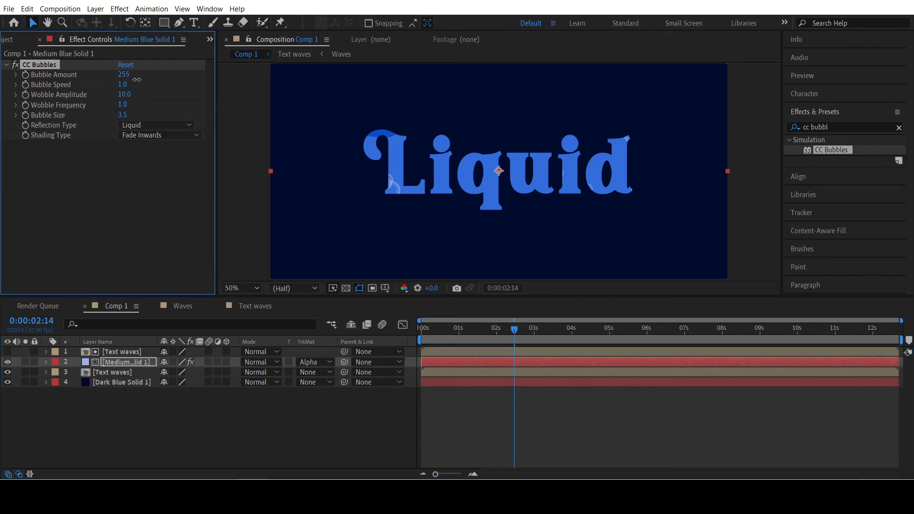
{"action": "left_click", "coordinate": [140, 127]}
{"action": "left_click_drag", "start_coordinate": [493, 328], "coordinate": [467, 333]}
{"action": "left_click", "coordinate": [173, 125]}
{"action": "left_click", "coordinate": [162, 135]}
{"action": "left_click", "coordinate": [160, 136]}
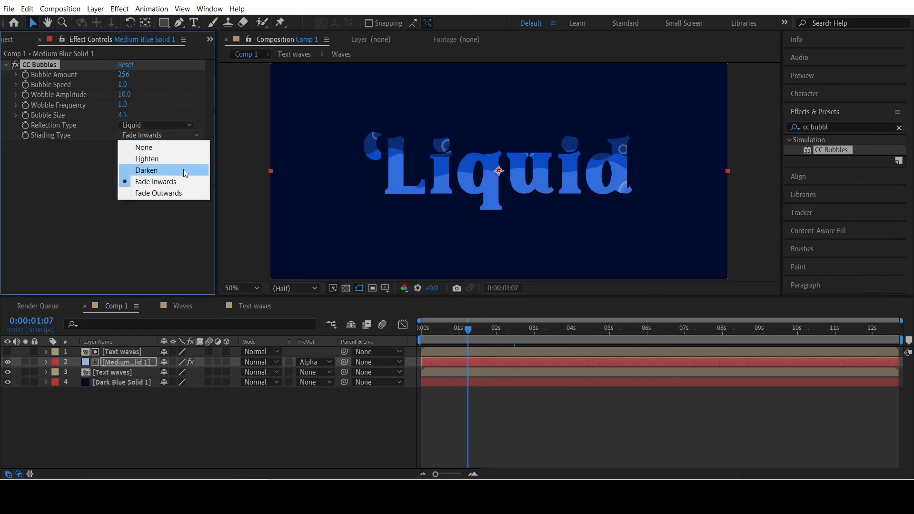
{"action": "left_click", "coordinate": [176, 158]}
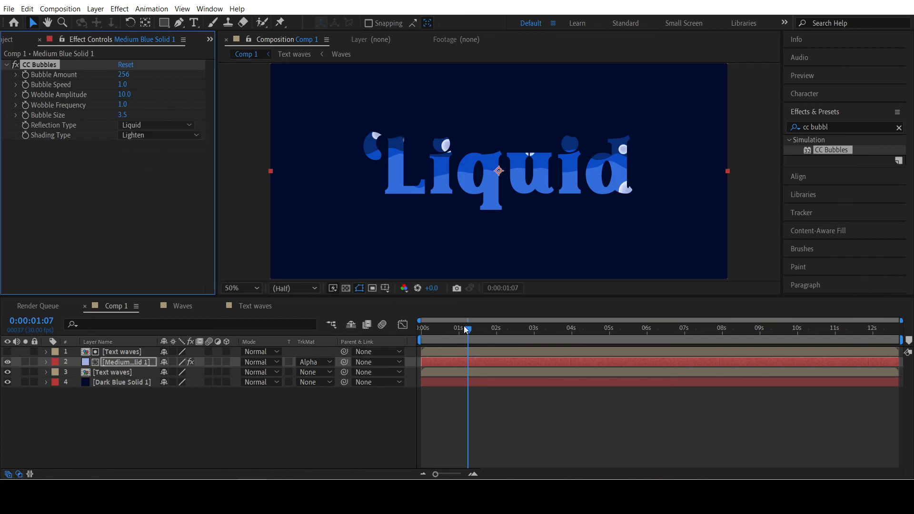
- Play back the bubble-filled text from 0:00:00:00 and again from 0:00:00:23, stopping at 0:00:02:18
{"action": "left_click_drag", "start_coordinate": [443, 341], "coordinate": [413, 339]}
{"action": "key", "text": "space"}
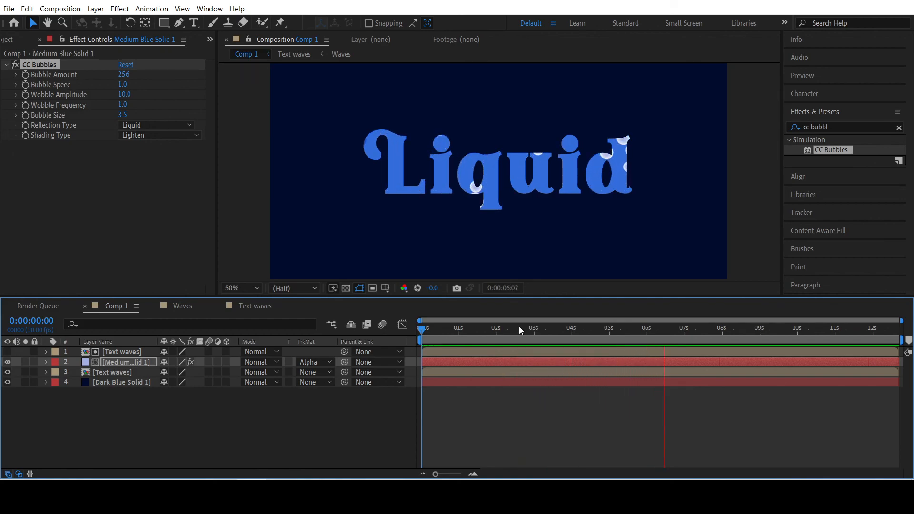
{"action": "key", "text": "space"}
{"action": "left_click_drag", "start_coordinate": [497, 330], "coordinate": [364, 325]}
{"action": "key", "text": "space"}
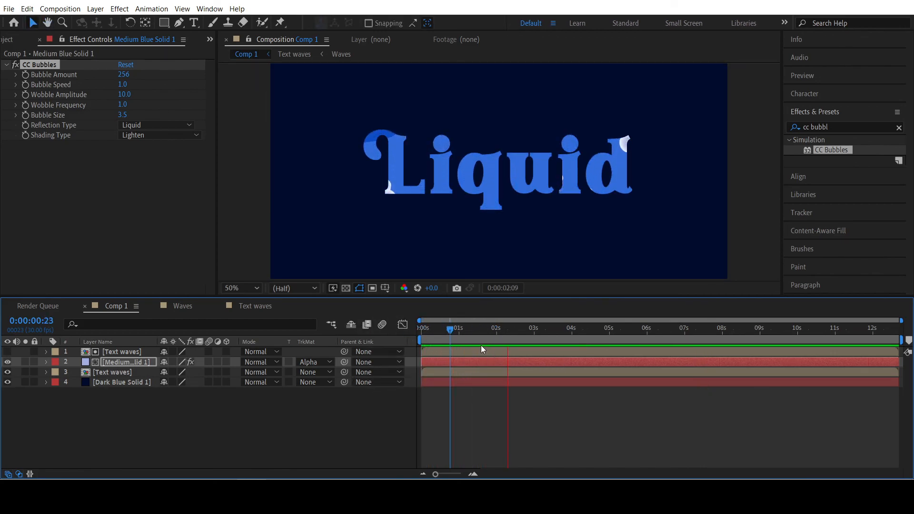
{"action": "key", "text": "space"}
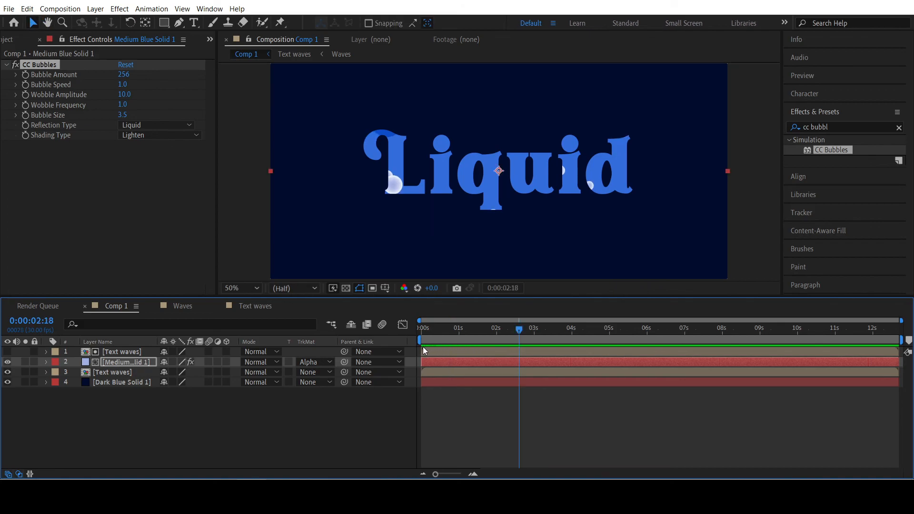